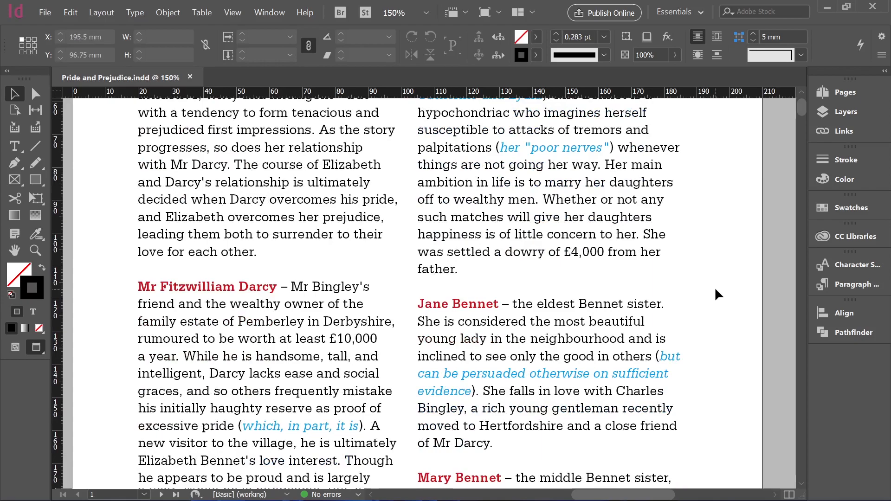
# Scroll through the Pride and Prejudice document to examine the character descriptions and chapter layout.
pyautogui.scroll(-8, 715, 289)
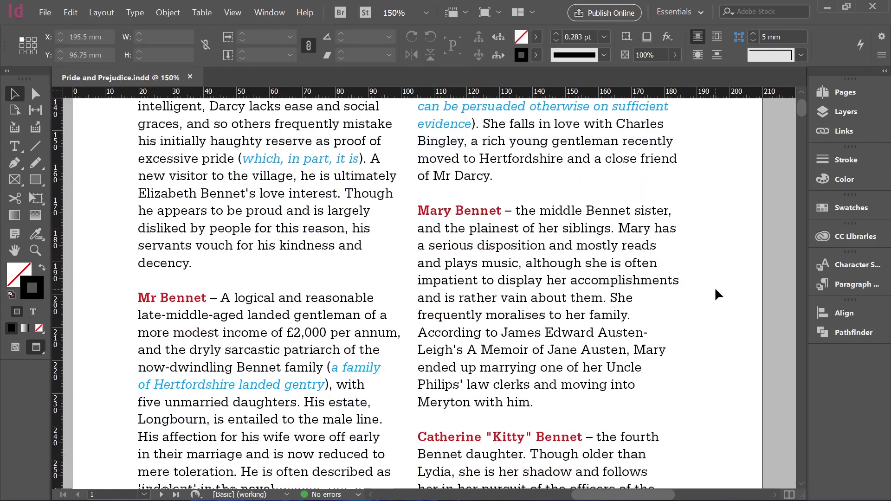
pyautogui.scroll(-8, 715, 289)
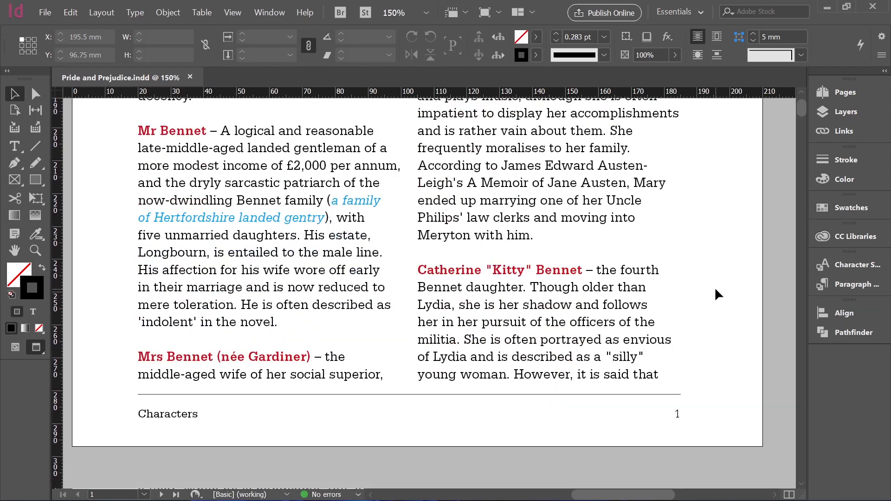
pyautogui.scroll(-20, 715, 289)
pyautogui.scroll(-20, 715, 290)
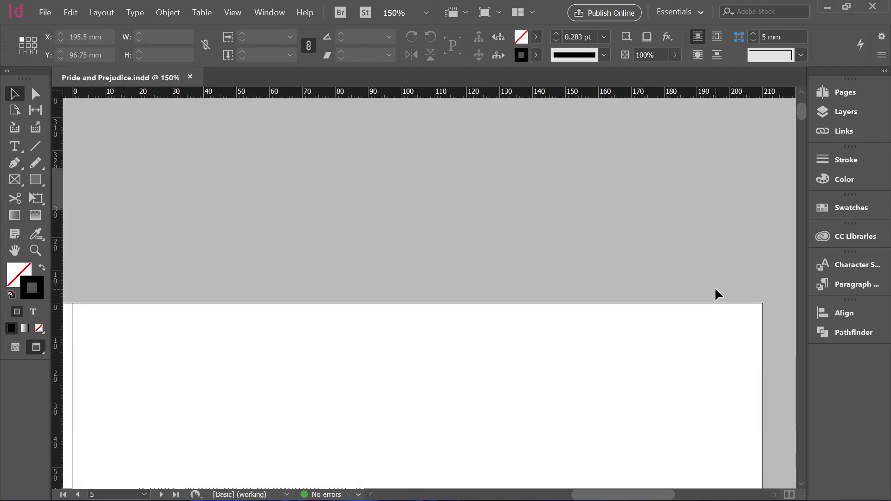
pyautogui.scroll(-20, 715, 289)
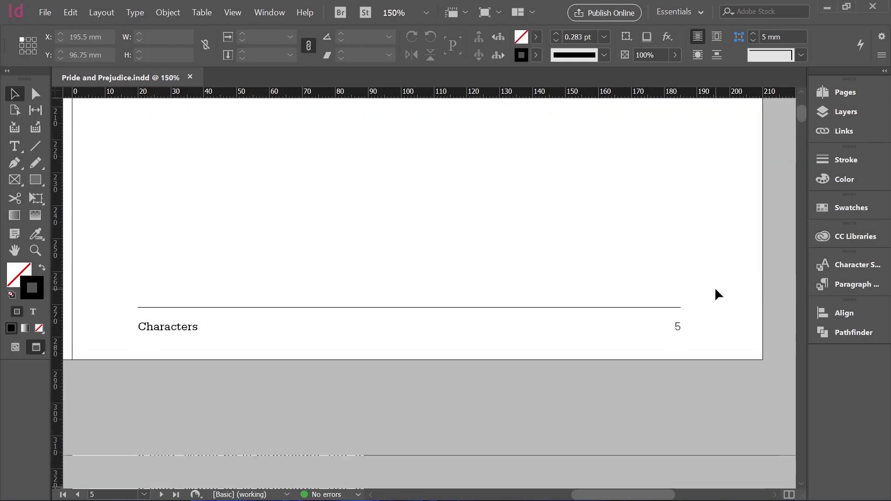
pyautogui.scroll(-20, 714, 290)
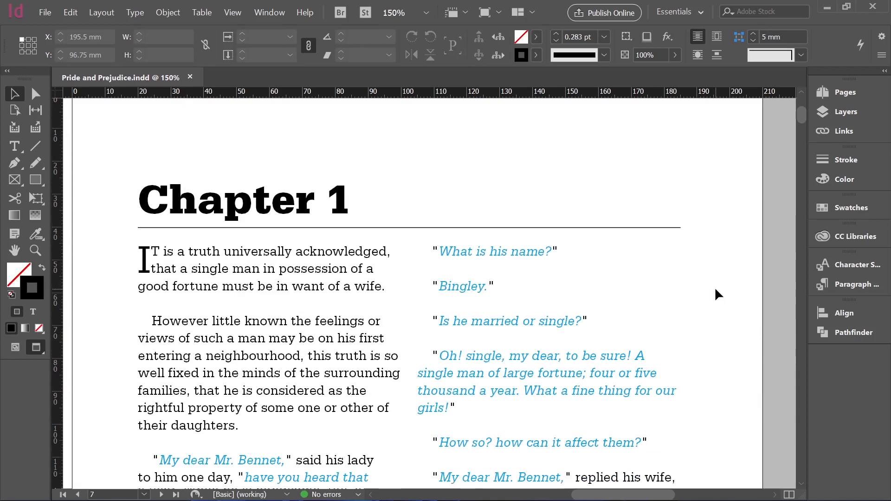
pyautogui.scroll(-2, 715, 290)
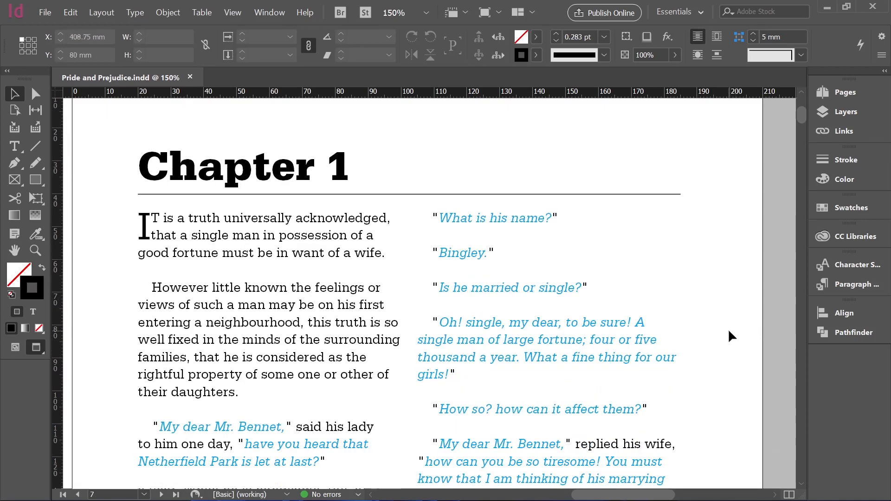
pyautogui.scroll(-8, 728, 331)
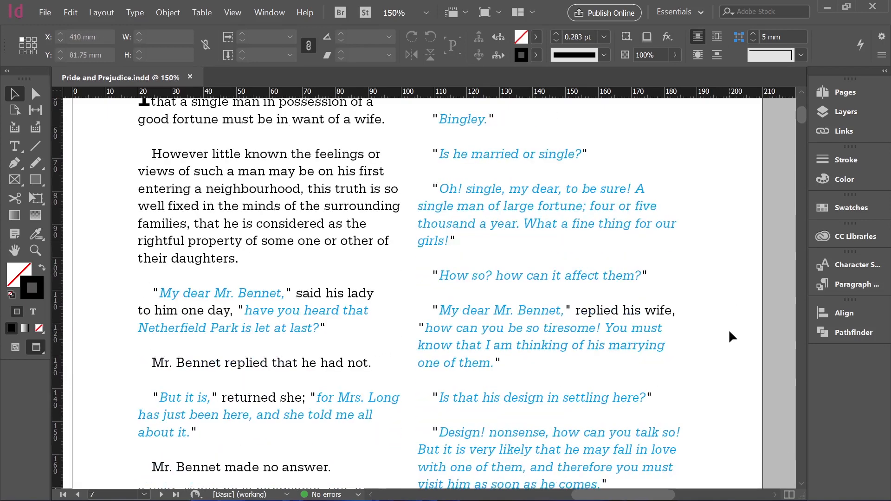
pyautogui.scroll(-10, 731, 329)
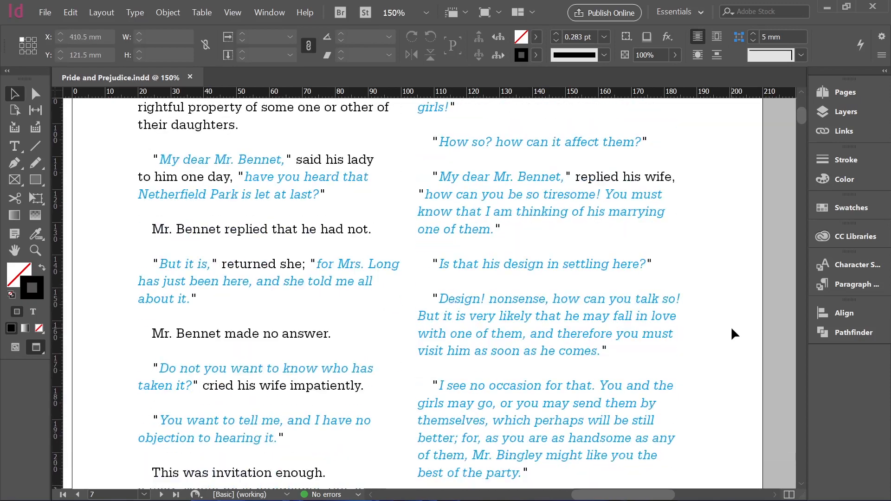
pyautogui.scroll(-16, 733, 328)
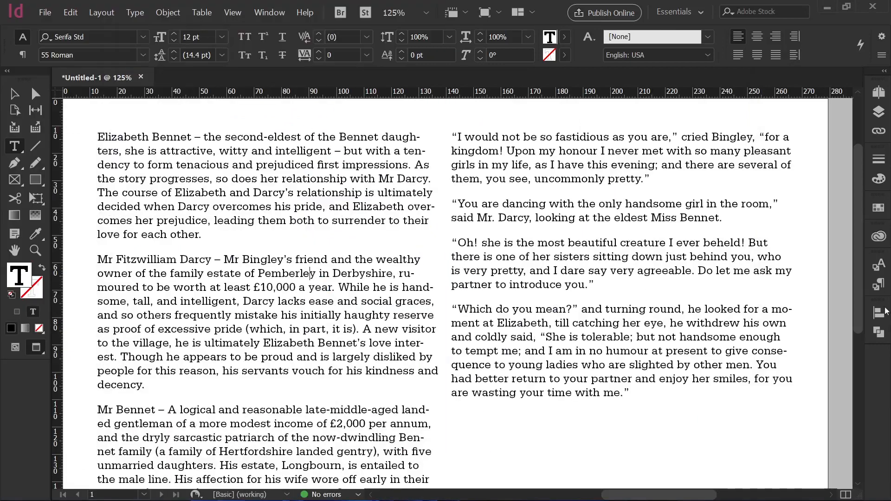
# Open Paragraph Style 1's options and add a new nested style under Drop Caps and Nested Styles.
pyautogui.click(878, 284)
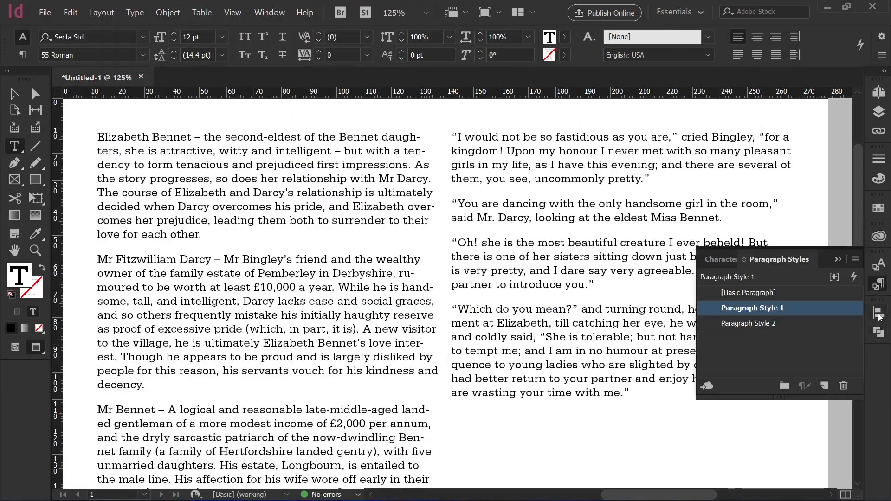
pyautogui.click(754, 323)
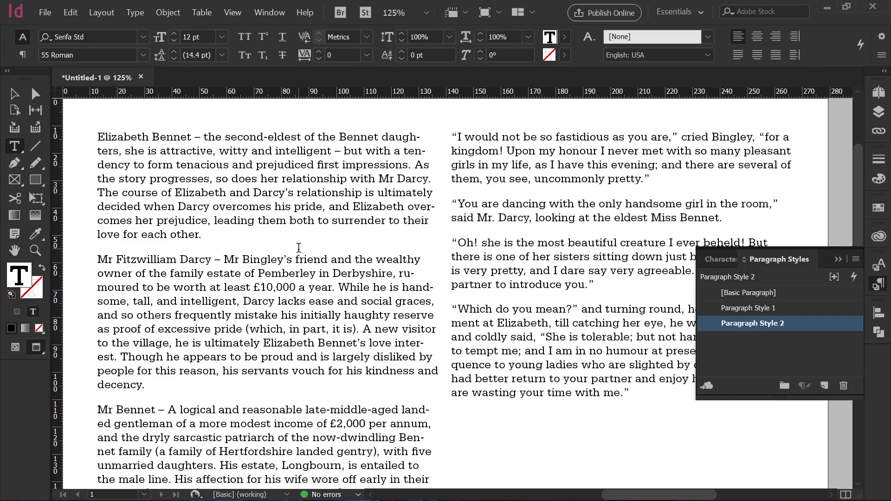
pyautogui.click(715, 308)
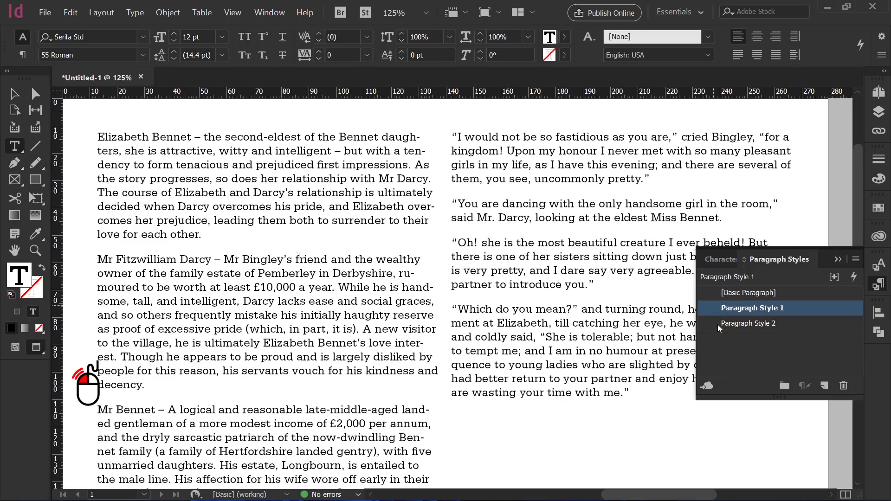
pyautogui.doubleClick(715, 310)
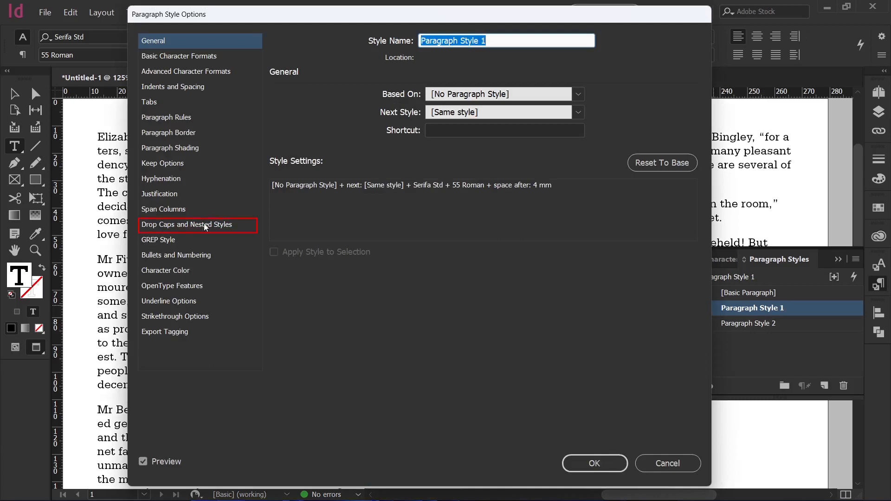
pyautogui.click(207, 226)
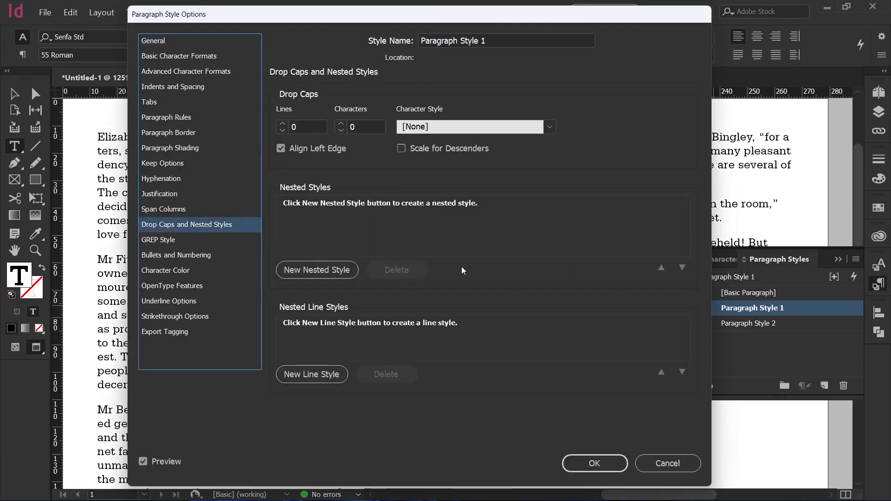
pyautogui.click(331, 270)
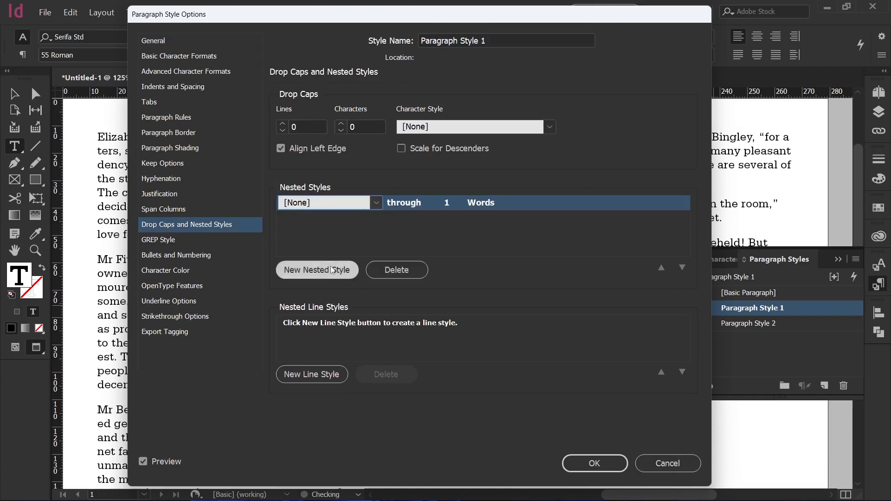
pyautogui.click(377, 205)
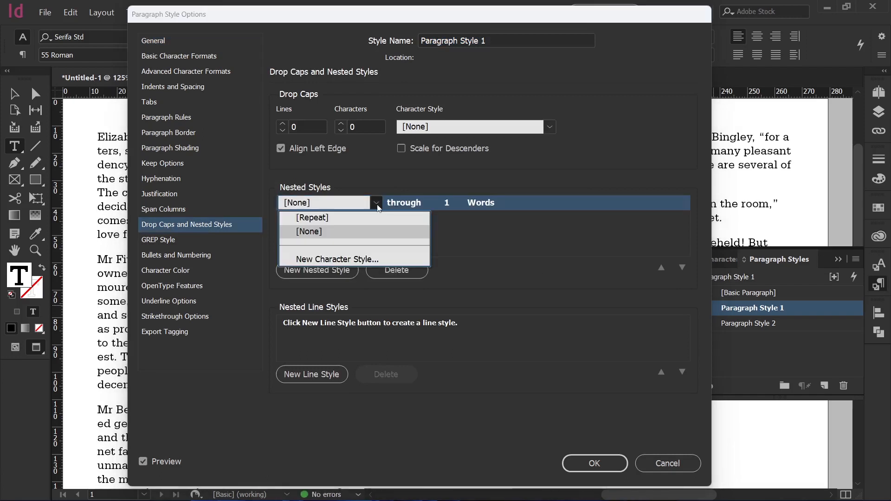
# Create a new character style named Bold using Serifa Std 65 Bold in red for the nested style.
pyautogui.click(360, 259)
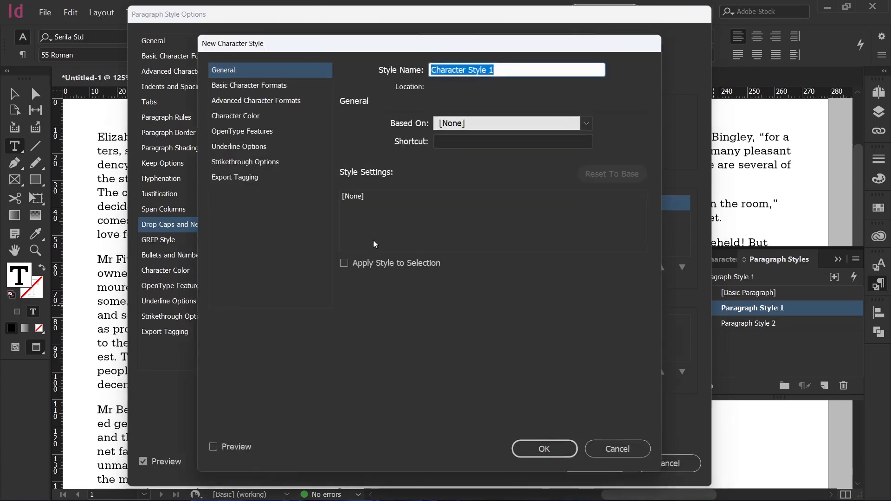
pyautogui.write('Bold')
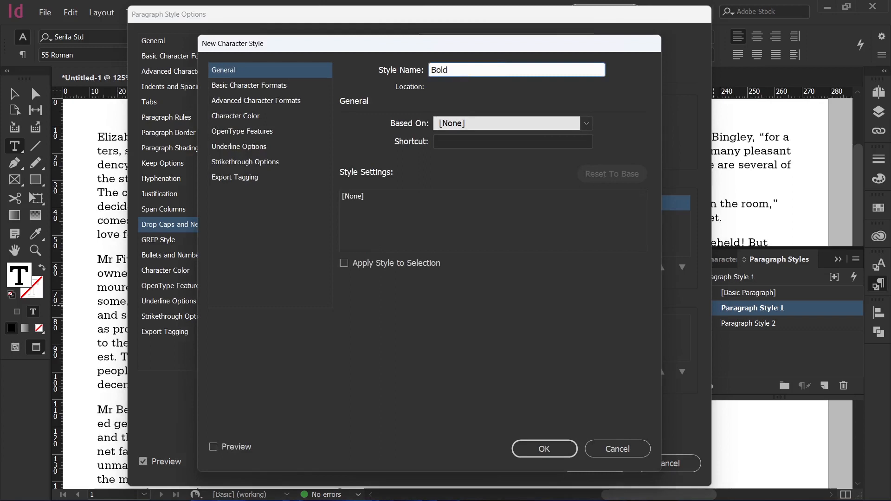
pyautogui.click(282, 88)
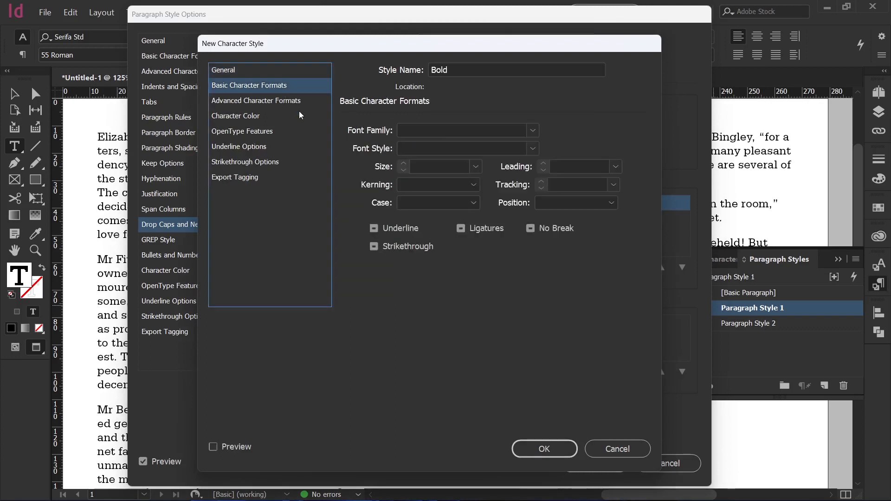
pyautogui.click(533, 131)
pyautogui.click(497, 144)
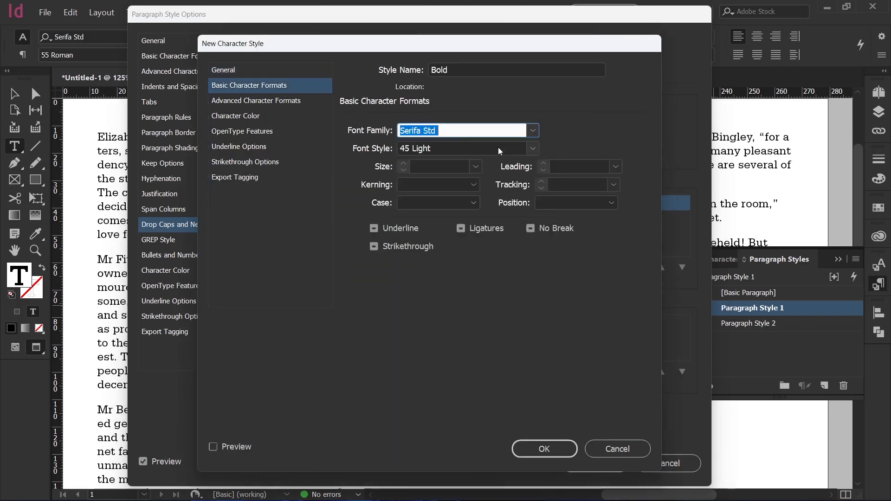
pyautogui.click(533, 148)
pyautogui.click(450, 220)
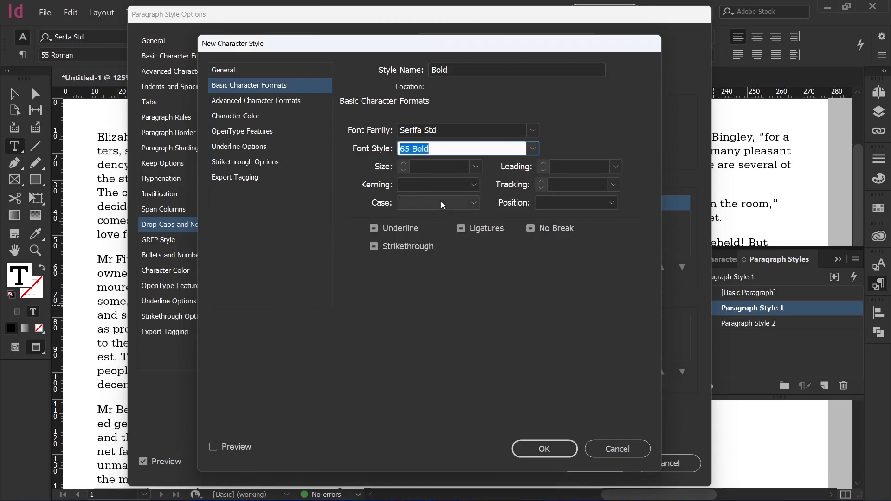
pyautogui.click(247, 117)
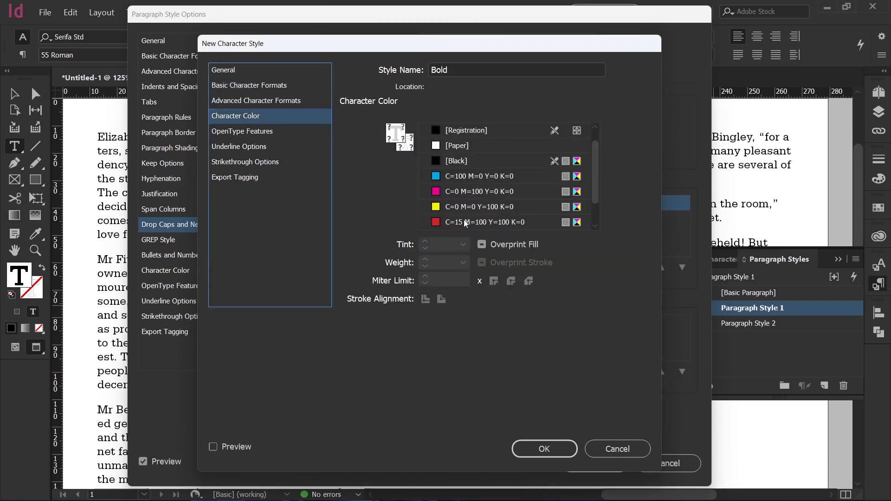
pyautogui.scroll(1, 482, 223)
pyautogui.click(564, 450)
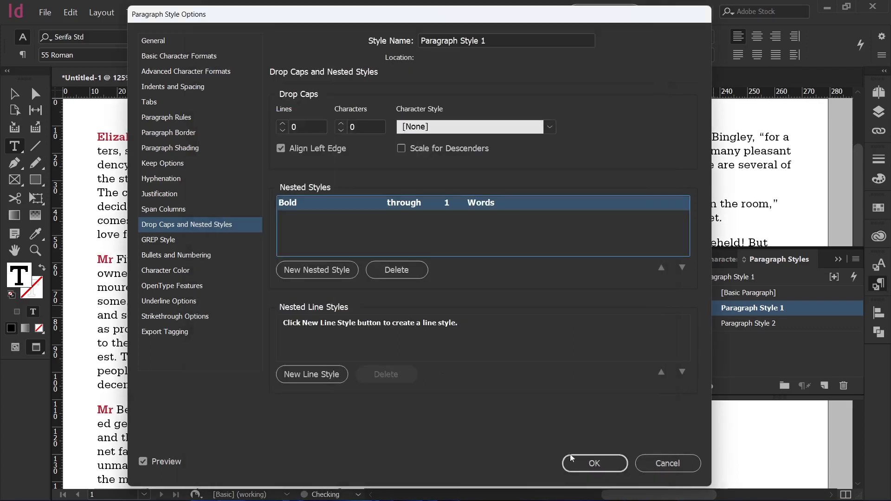
# Set the Bold nested style to run through 2 words, and cancel the paragraph style dialog.
pyautogui.moveTo(352, 23)
pyautogui.mouseDown()
pyautogui.moveTo(578, 24)
pyautogui.moveTo(542, 20)
pyautogui.mouseUp()
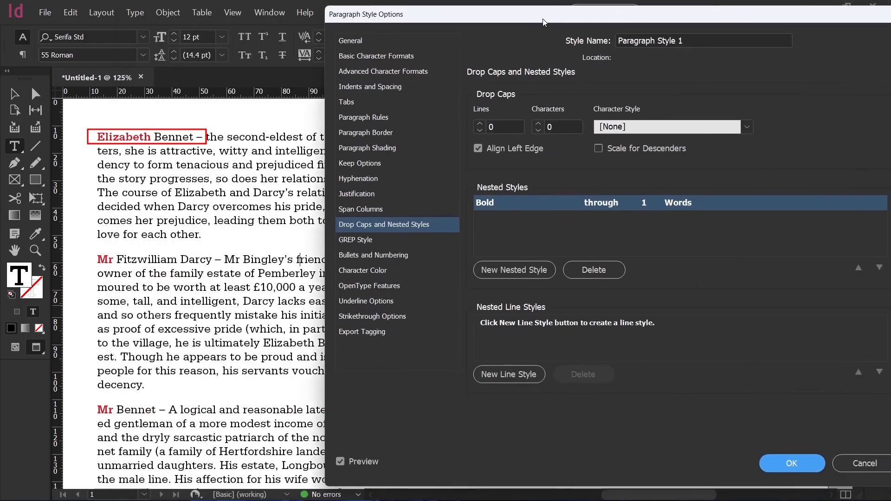
pyautogui.click(643, 207)
pyautogui.write('2')
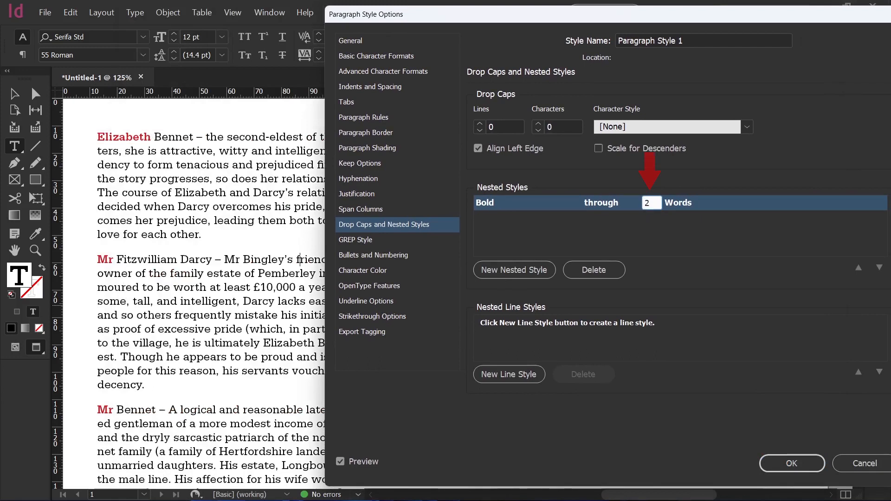
pyautogui.click(648, 225)
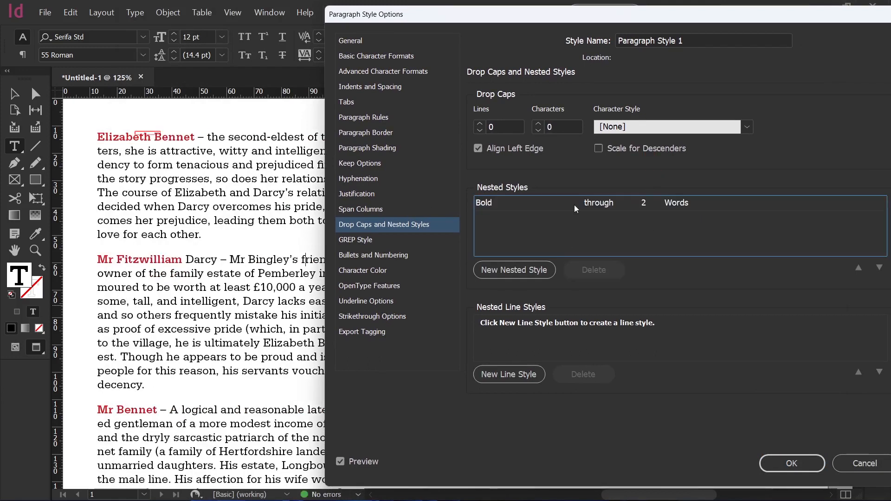
pyautogui.moveTo(572, 21); pyautogui.dragTo(401, 21)
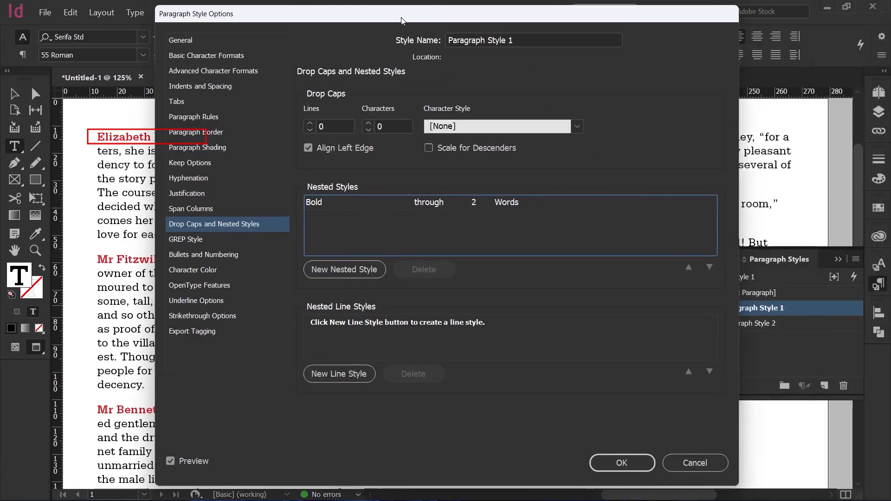
pyautogui.click(684, 461)
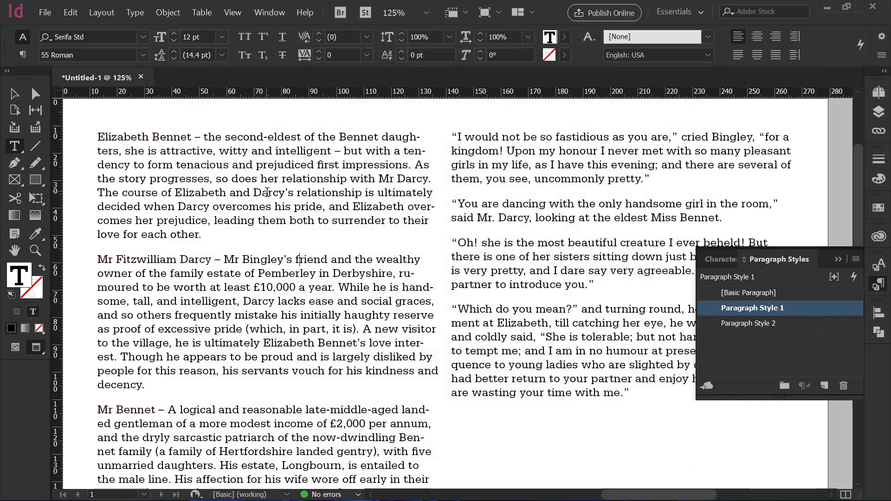
# Check the Character Styles panel and return to the Paragraph Styles panel.
pyautogui.click(724, 261)
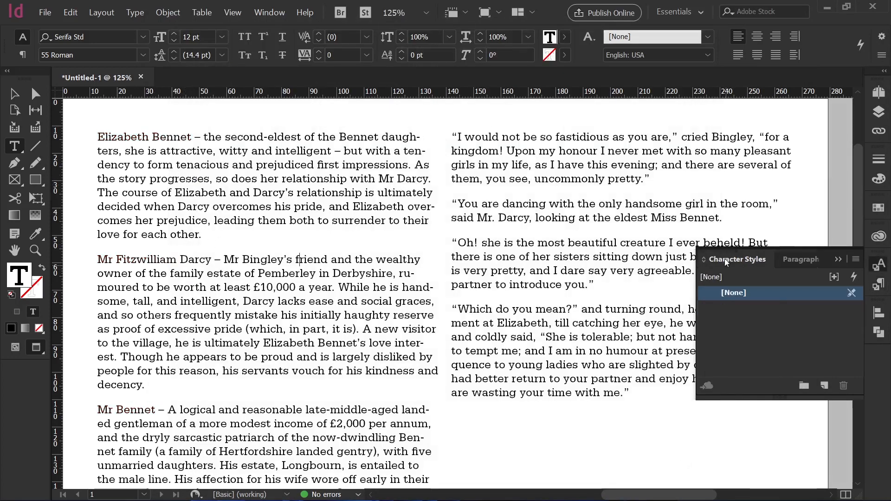
pyautogui.click(787, 264)
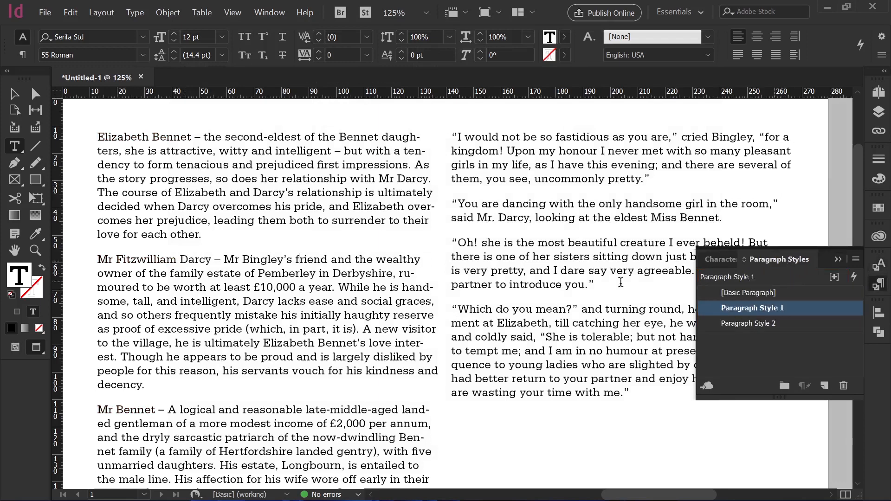
pyautogui.click(706, 310)
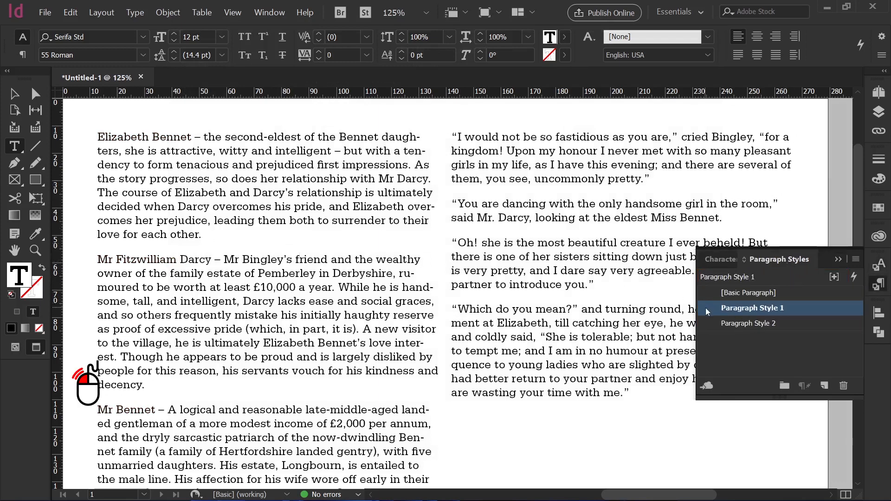
# Reopen Paragraph Style 1's options and add a new nested style using the Bold character style.
pyautogui.doubleClick(705, 308)
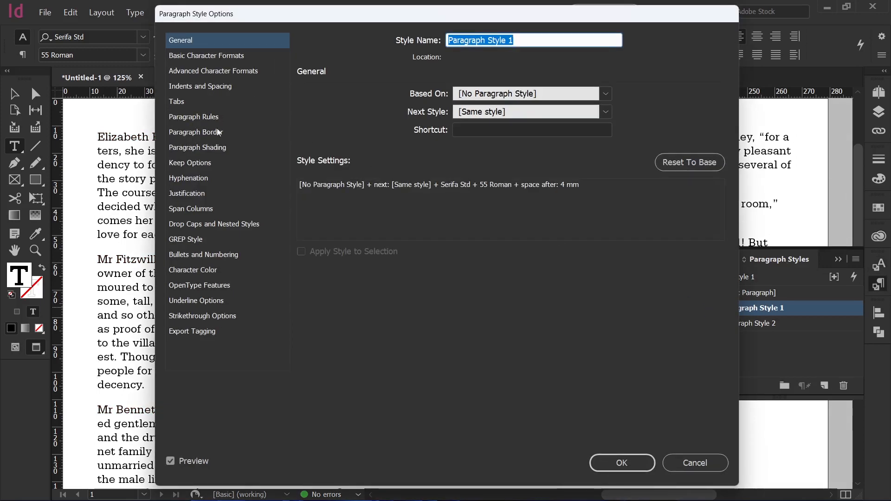
pyautogui.click(210, 224)
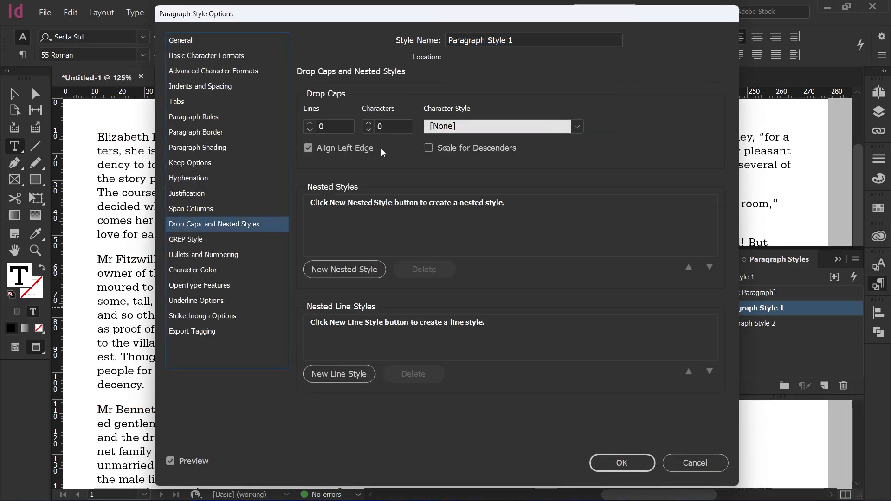
pyautogui.click(353, 271)
pyautogui.moveTo(365, 20); pyautogui.dragTo(550, 18)
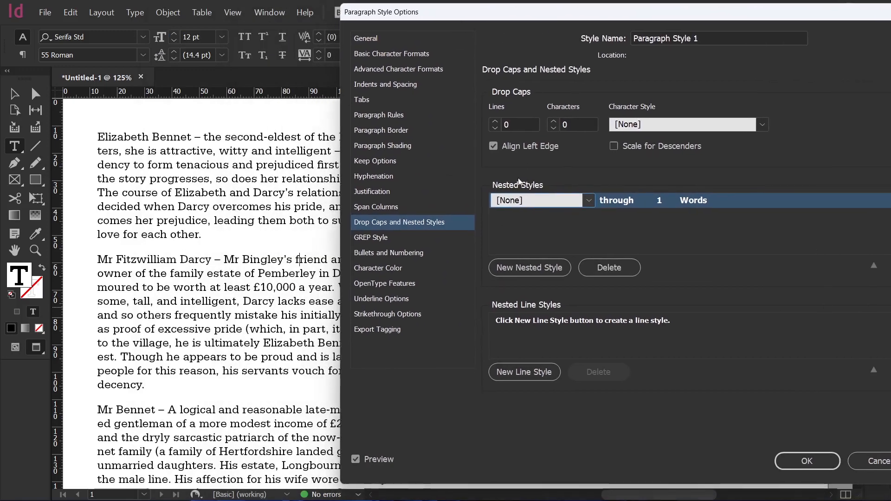
pyautogui.click(584, 202)
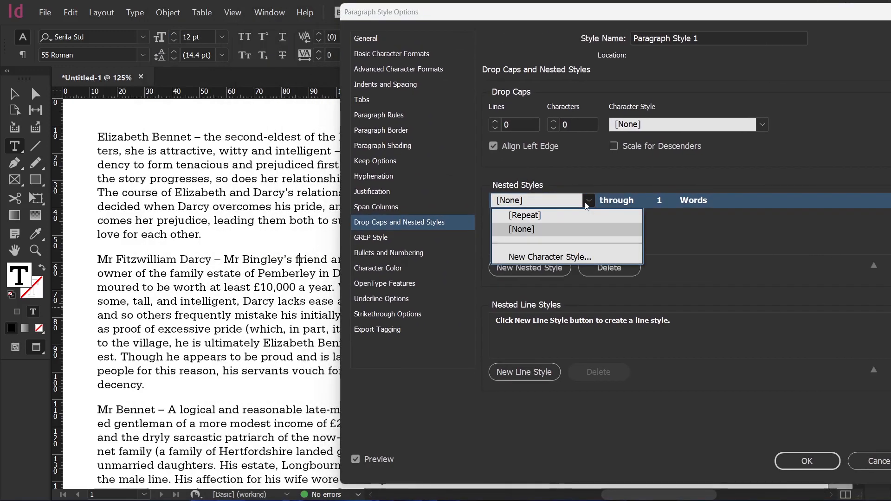
pyautogui.click(585, 201)
pyautogui.click(591, 206)
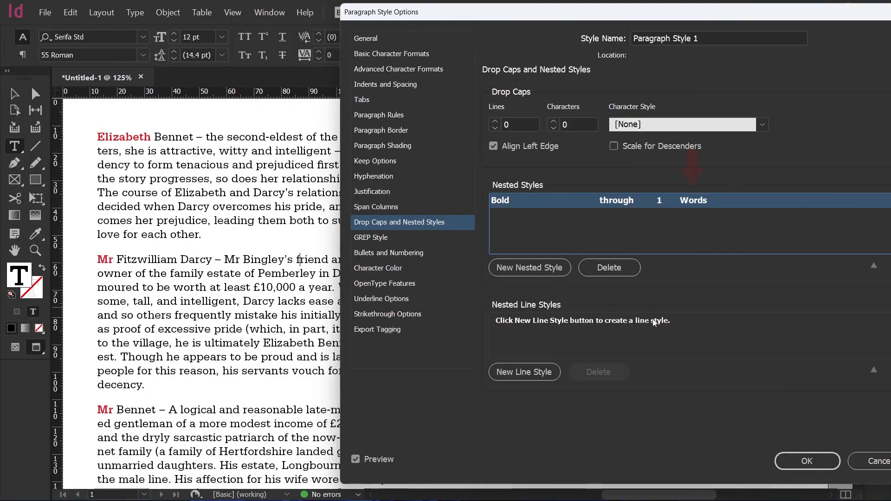
# Try the Bold nested style's delimiter as Sentences, Characters, Words and Digits.
pyautogui.click(740, 203)
pyautogui.click(743, 203)
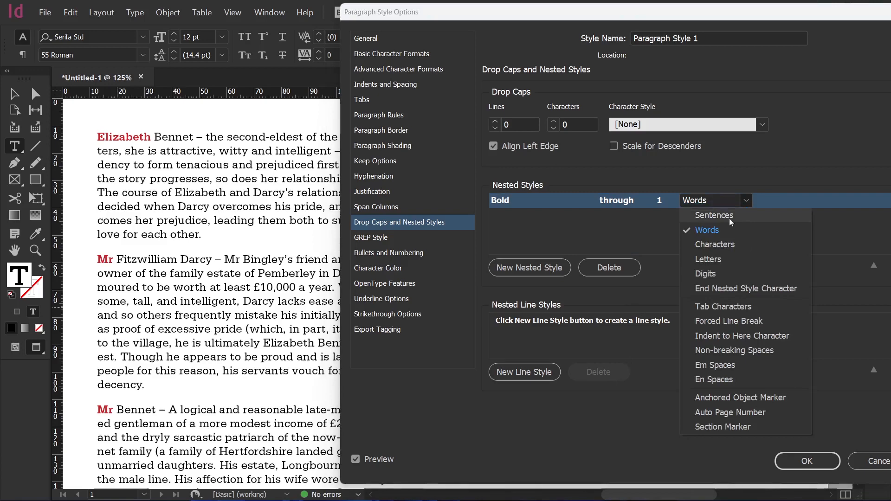
pyautogui.click(730, 216)
pyautogui.click(700, 271)
pyautogui.moveTo(384, 14); pyautogui.dragTo(488, 23)
pyautogui.moveTo(599, 21); pyautogui.dragTo(437, 11)
pyautogui.click(690, 199)
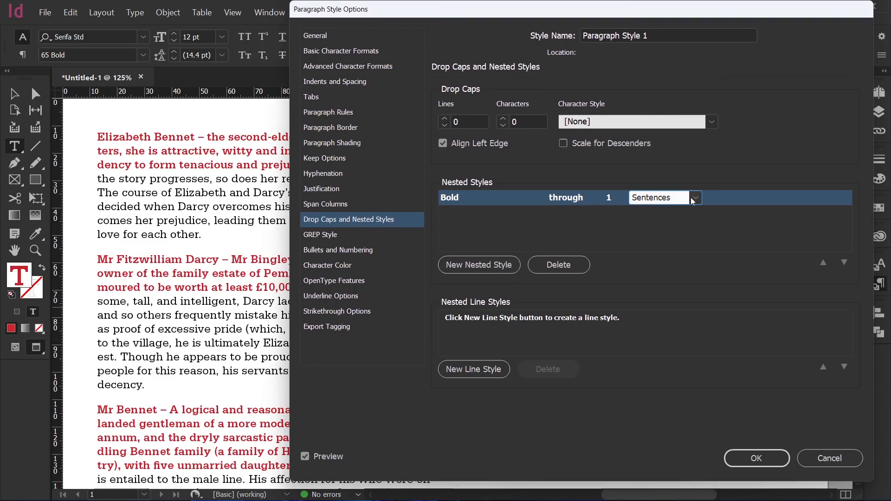
pyautogui.click(694, 199)
pyautogui.click(677, 242)
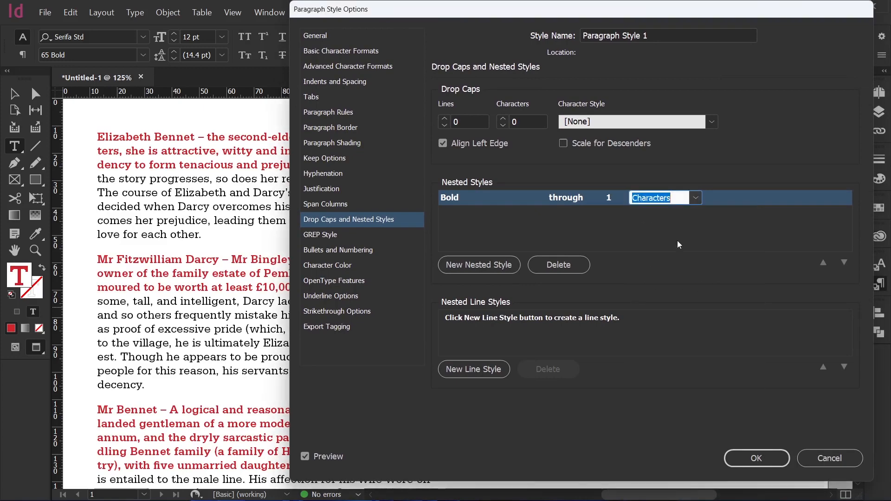
pyautogui.click(677, 241)
pyautogui.click(676, 198)
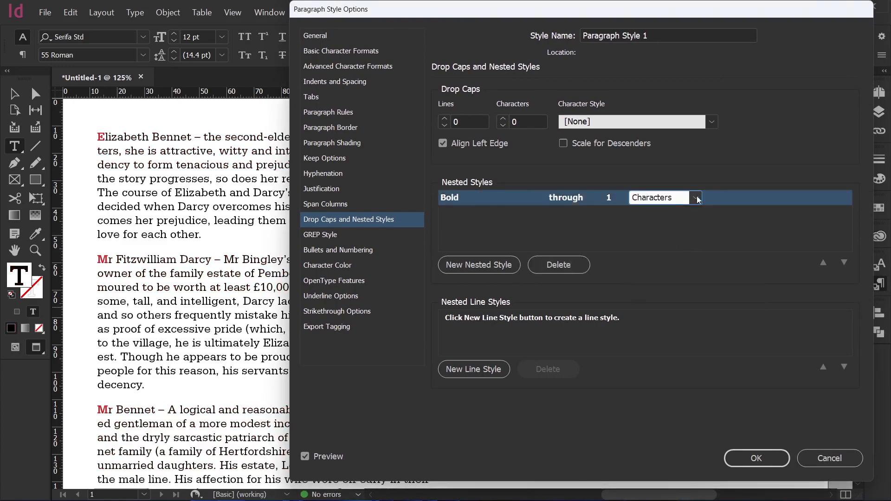
pyautogui.click(696, 198)
pyautogui.click(667, 229)
pyautogui.click(696, 200)
pyautogui.click(697, 202)
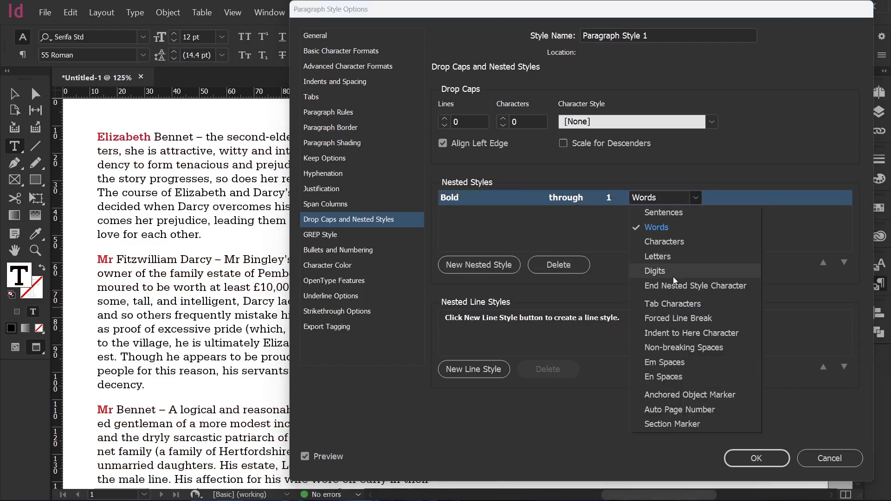
pyautogui.click(651, 273)
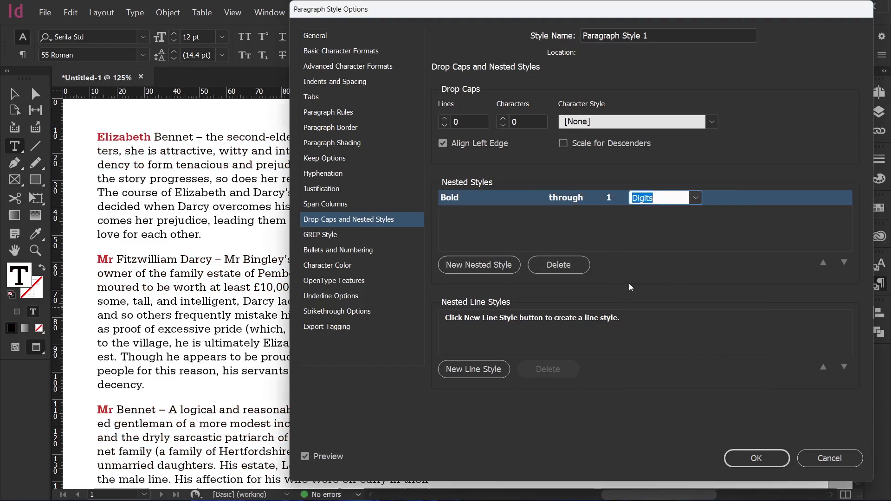
pyautogui.click(675, 279)
pyautogui.moveTo(353, 8); pyautogui.dragTo(387, 11)
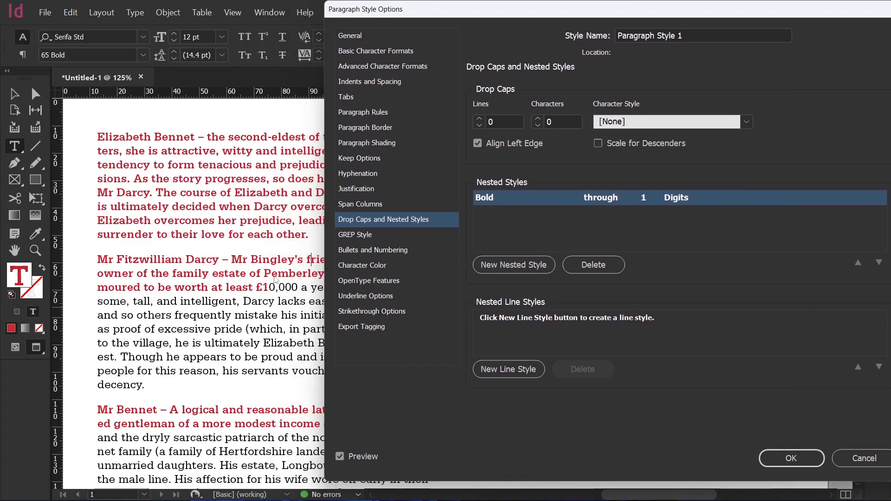
# Add a [None] nested style through 1 Digits above the Bold through 1 Words nested style.
pyautogui.click(569, 221)
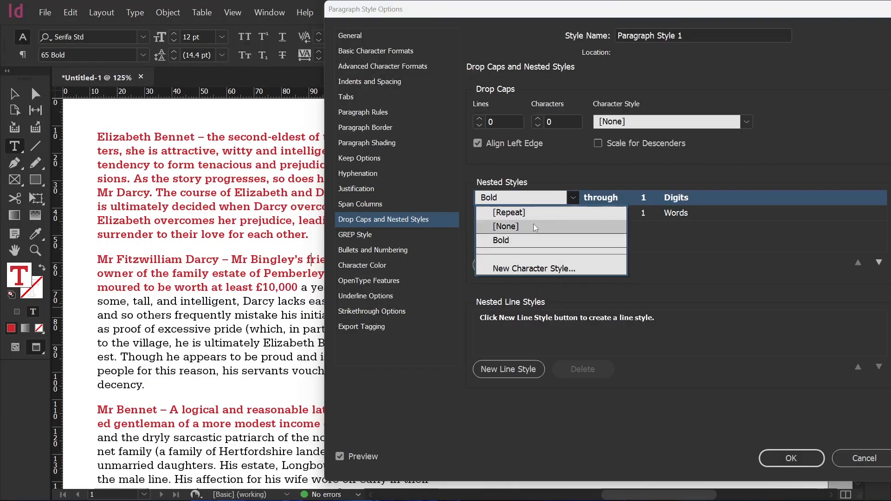
pyautogui.click(533, 226)
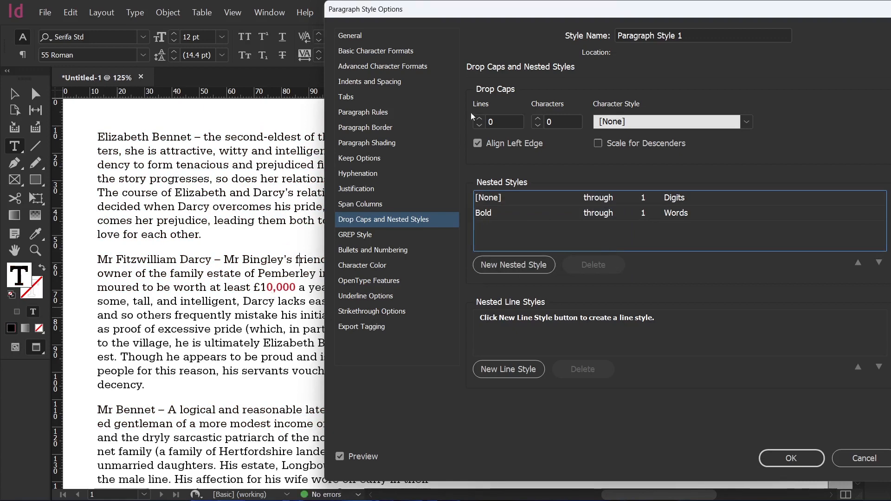
pyautogui.moveTo(382, 17); pyautogui.dragTo(538, 21)
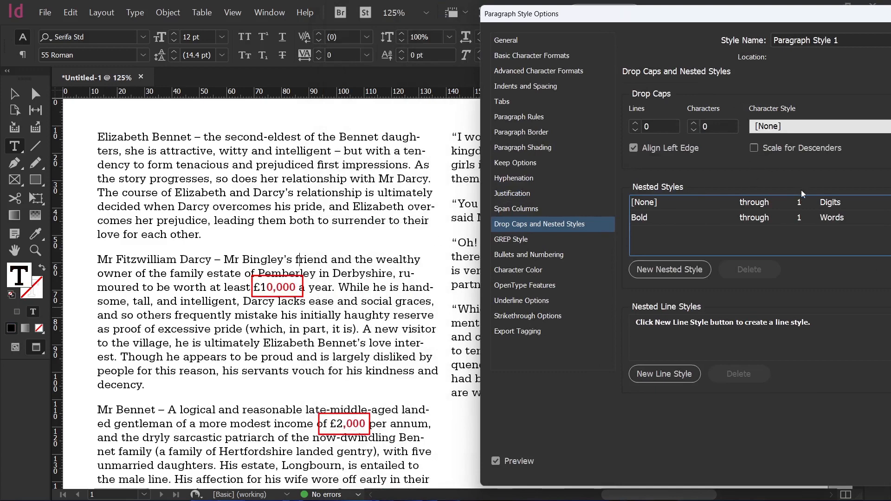
# Set the [None] nested style to run up to 1 Digits instead of through.
pyautogui.click(773, 202)
pyautogui.click(773, 205)
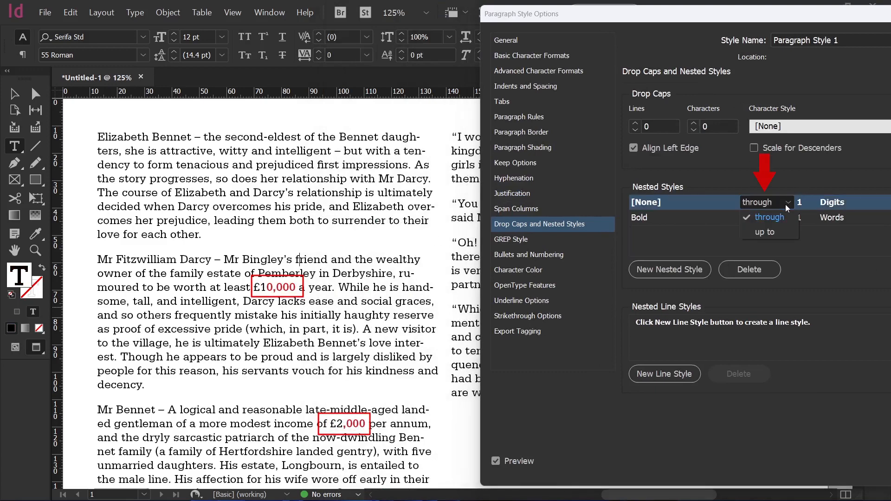
pyautogui.click(776, 227)
pyautogui.click(773, 238)
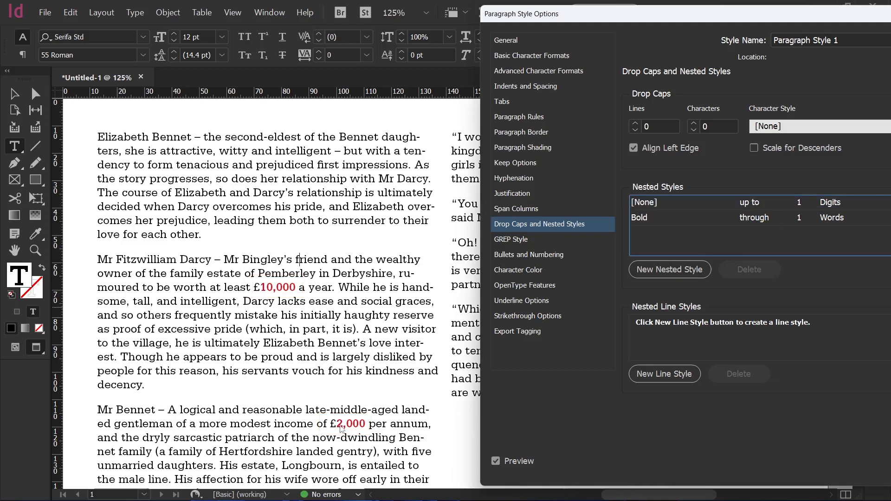
pyautogui.moveTo(749, 19); pyautogui.dragTo(524, 17)
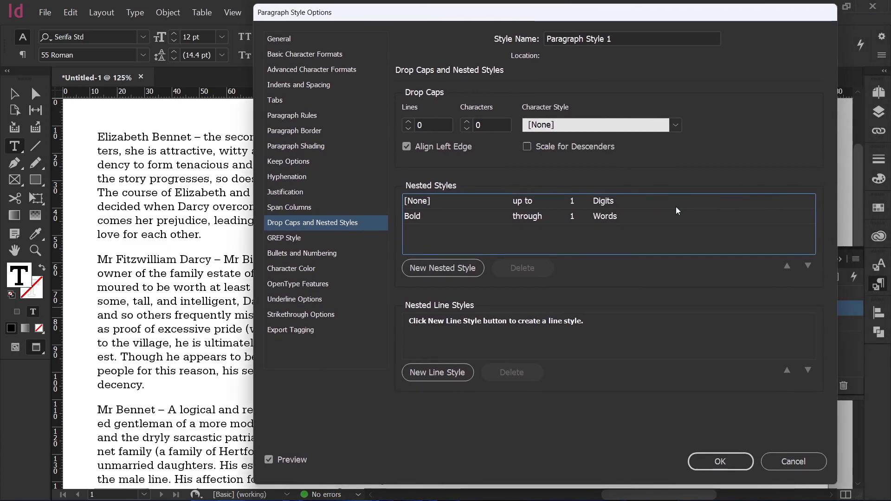
# Set the Bold nested style to run through 2 words.
pyautogui.click(575, 217)
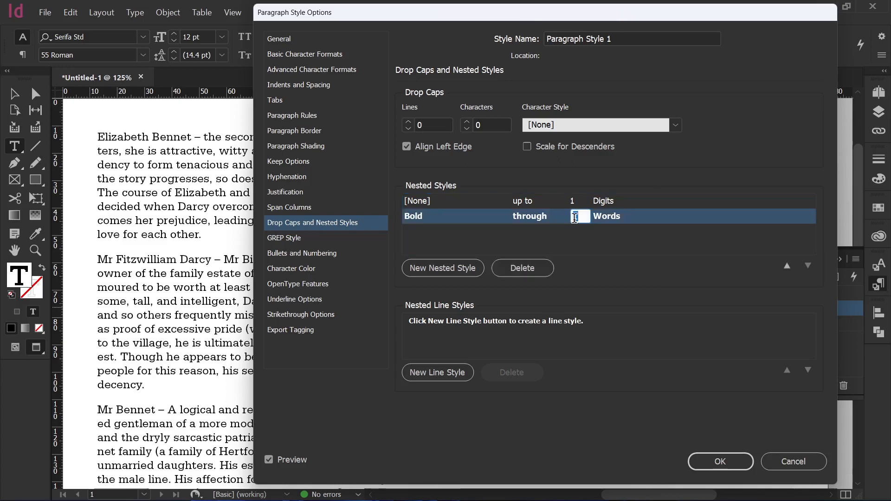
pyautogui.write('2')
pyautogui.click(611, 268)
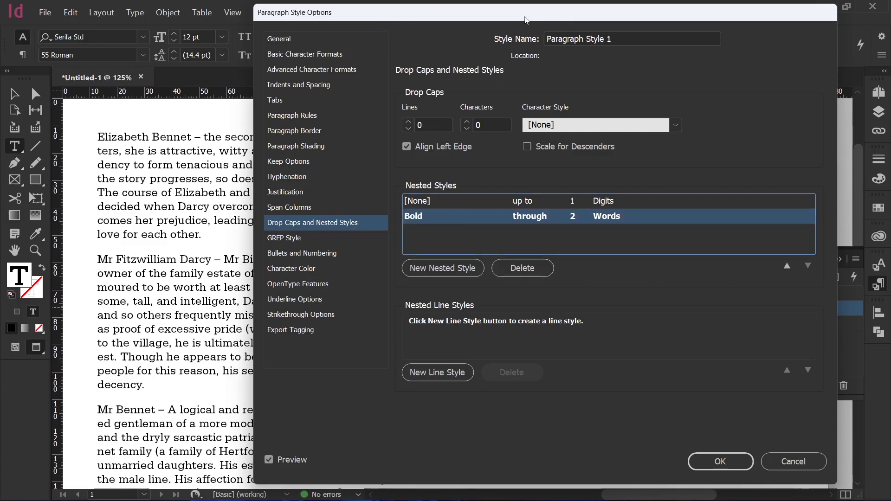
pyautogui.moveTo(394, 14); pyautogui.dragTo(586, 15)
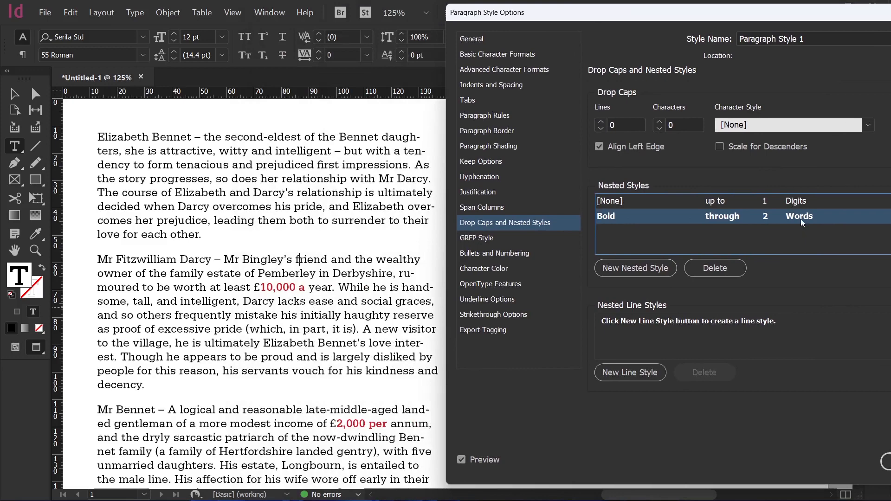
pyautogui.moveTo(637, 15); pyautogui.dragTo(536, 19)
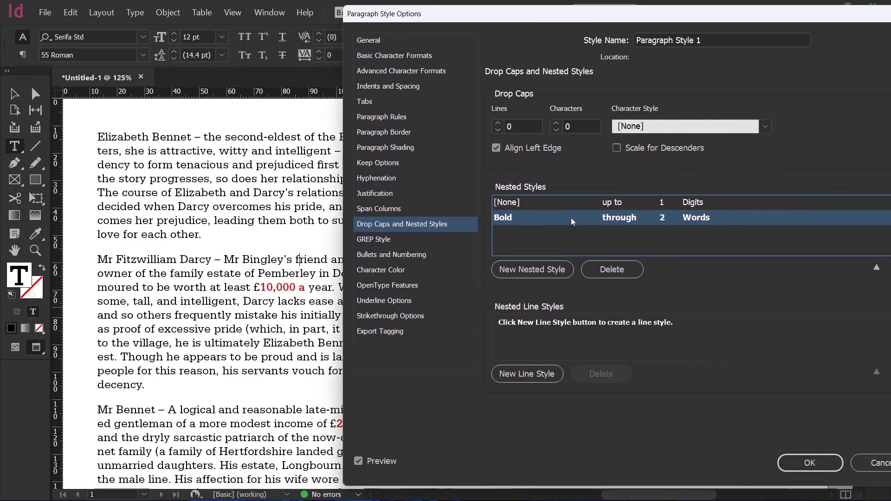
# Delete the Bold nested style and switch the remaining nested style's character style to Bold.
pyautogui.click(601, 266)
pyautogui.click(556, 208)
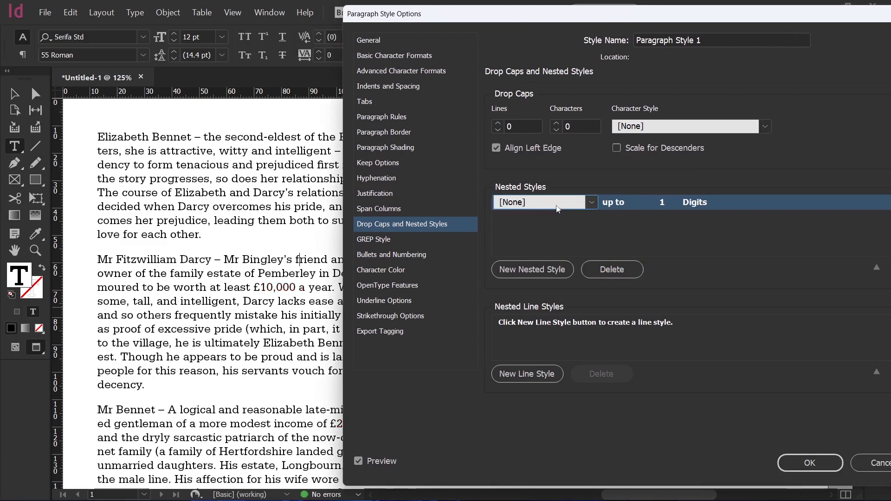
pyautogui.click(591, 203)
pyautogui.click(544, 242)
pyautogui.click(594, 231)
# Set the Bold nested style's delimiter to a comma and apply the paragraph style changes.
pyautogui.click(694, 202)
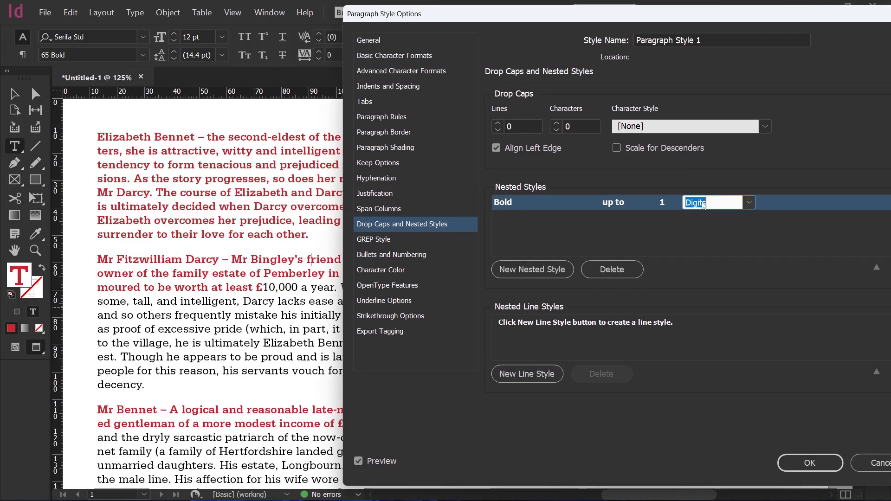
pyautogui.click(750, 203)
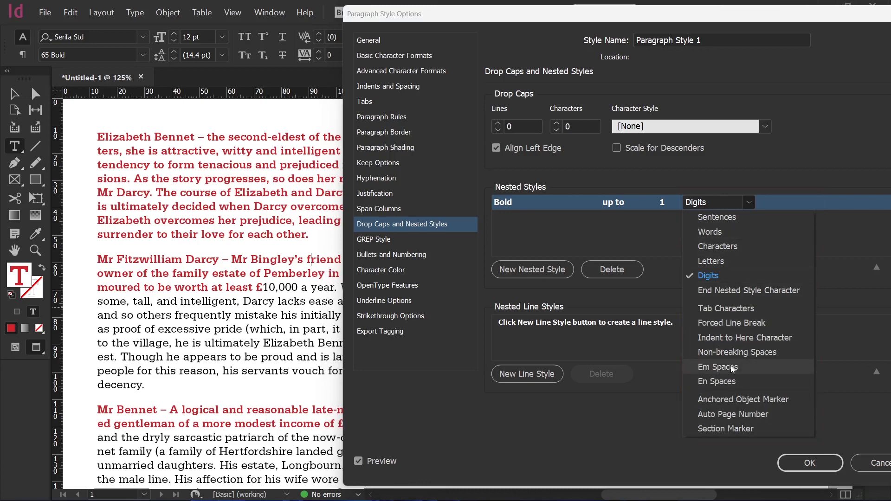
pyautogui.click(739, 199)
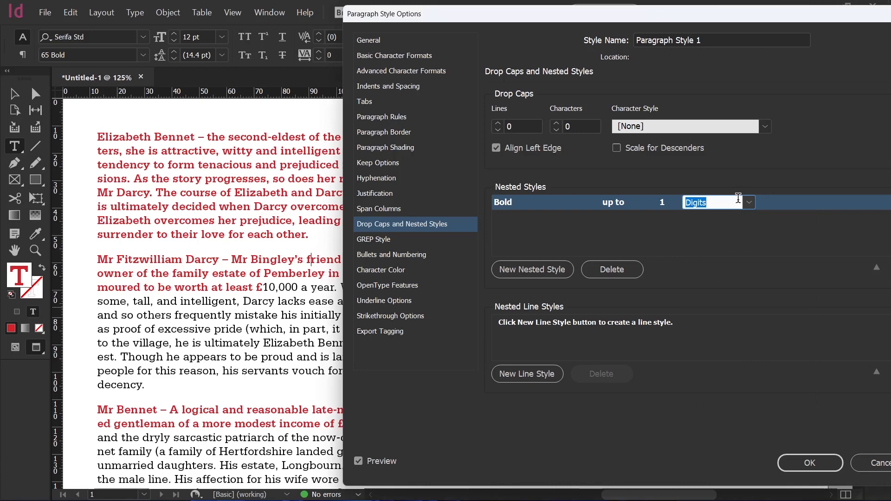
pyautogui.write(',')
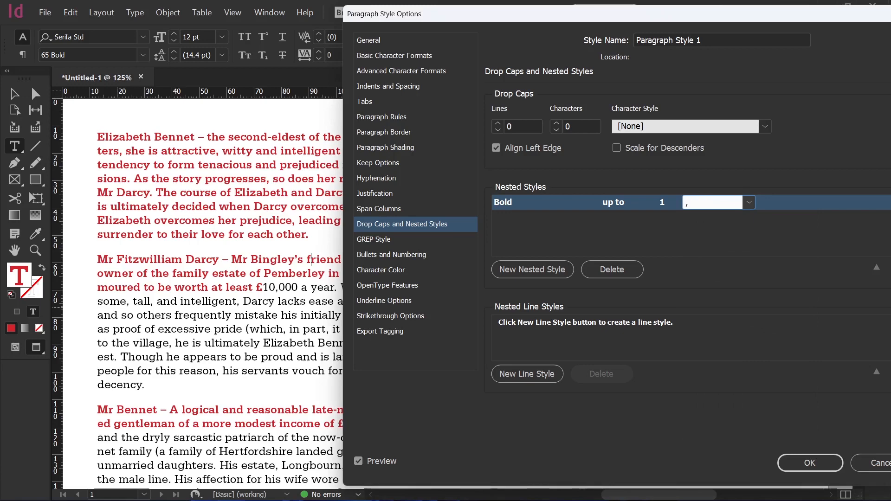
pyautogui.click(727, 247)
pyautogui.moveTo(415, 22); pyautogui.dragTo(497, 22)
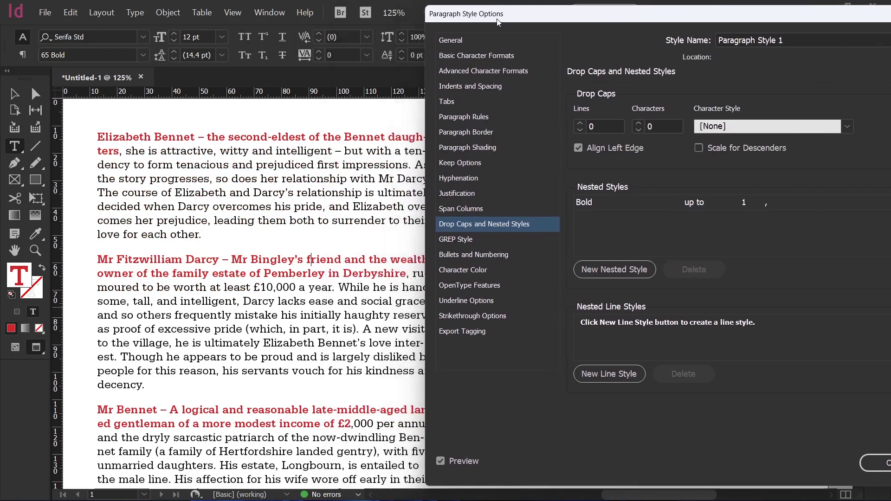
pyautogui.moveTo(498, 22); pyautogui.dragTo(346, 22)
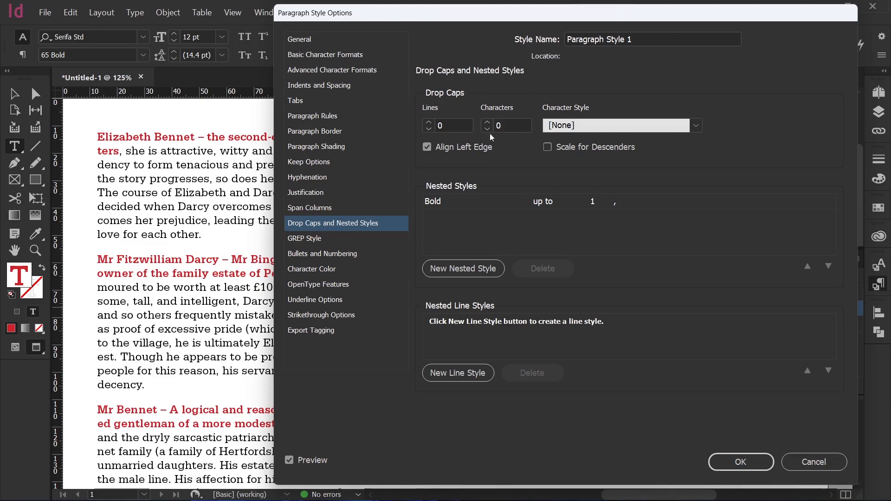
pyautogui.click(736, 461)
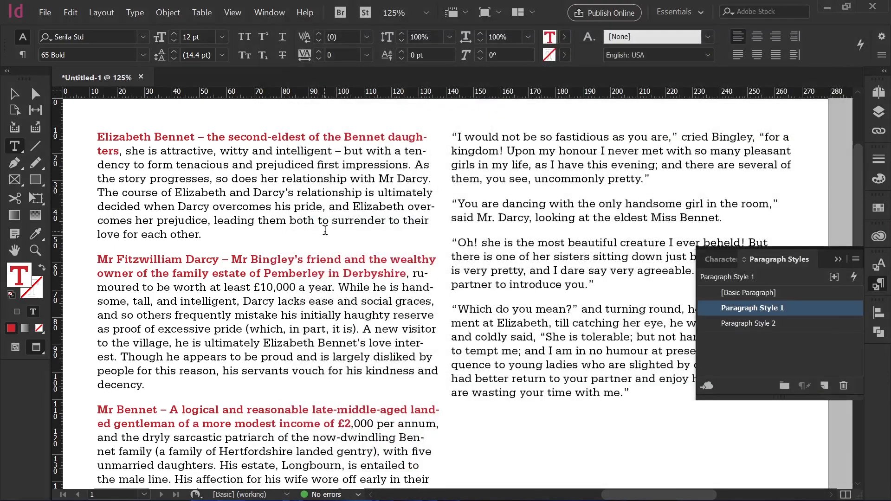
pyautogui.click(403, 277)
pyautogui.click(373, 195)
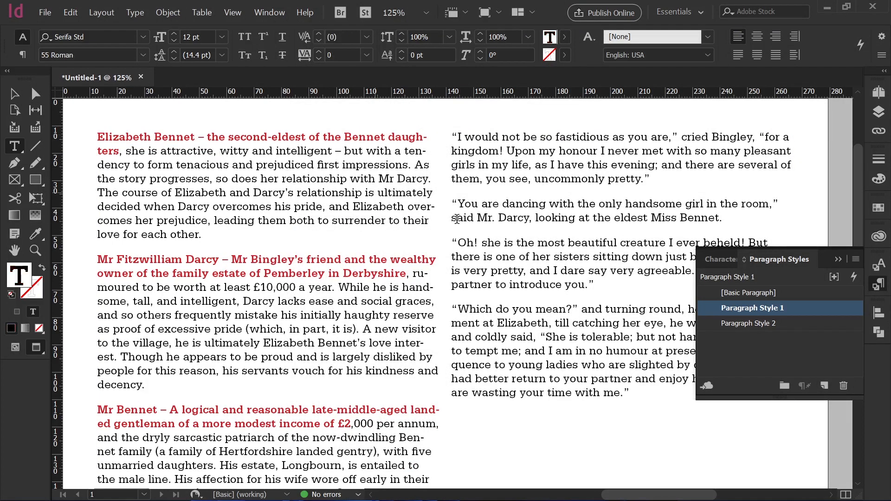
# Open Paragraph Style 1's drop cap and nested style settings and set the Bold nested style's delimiter to an en dash.
pyautogui.doubleClick(760, 308)
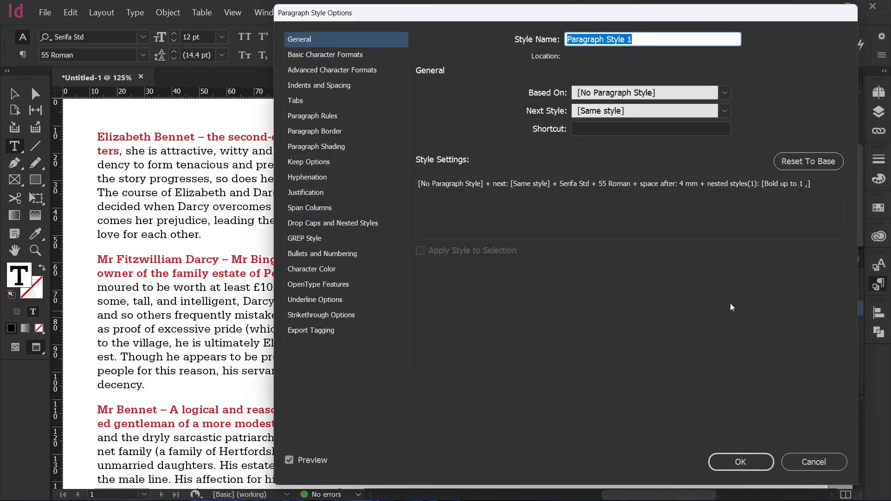
pyautogui.click(328, 232)
pyautogui.click(328, 223)
pyautogui.click(658, 204)
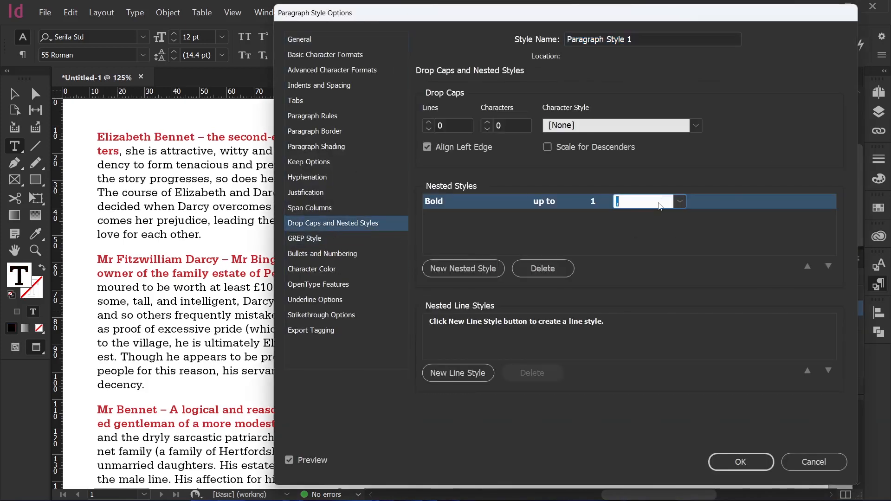
pyautogui.write('–')
pyautogui.click(655, 248)
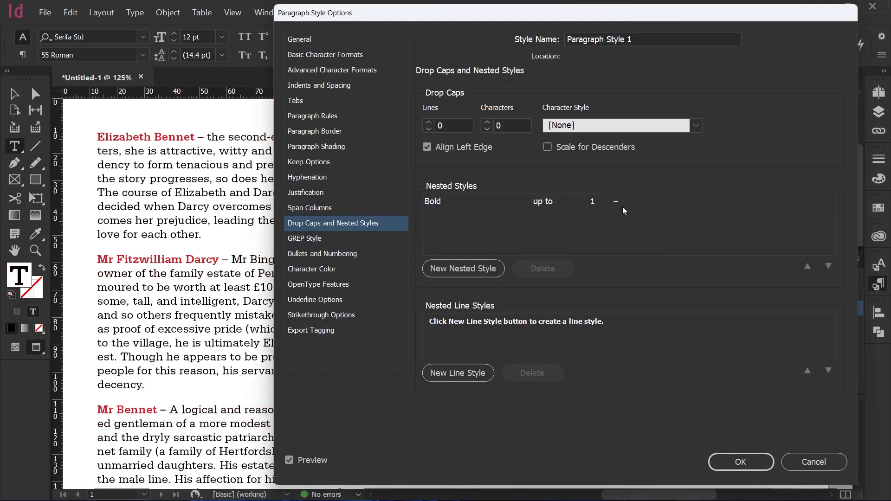
# Switch the Bold nested style to through the dash and back to up to it.
pyautogui.moveTo(438, 21); pyautogui.dragTo(501, 26)
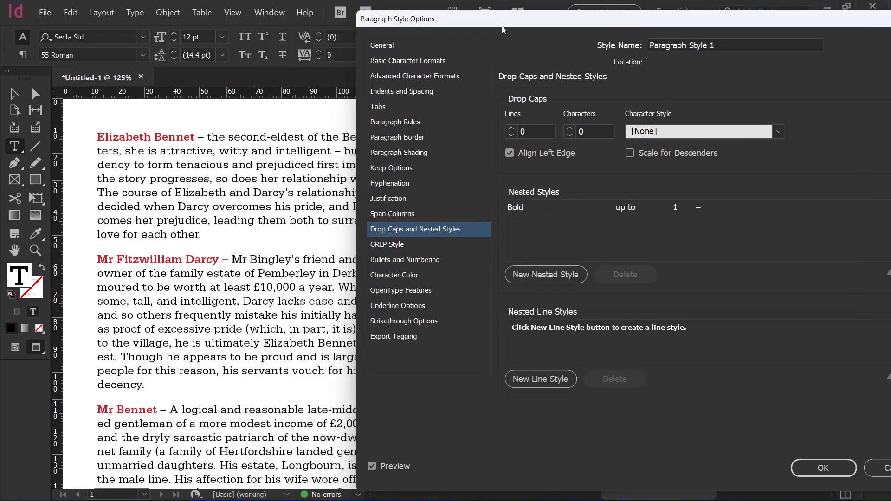
pyautogui.click(635, 207)
pyautogui.click(662, 208)
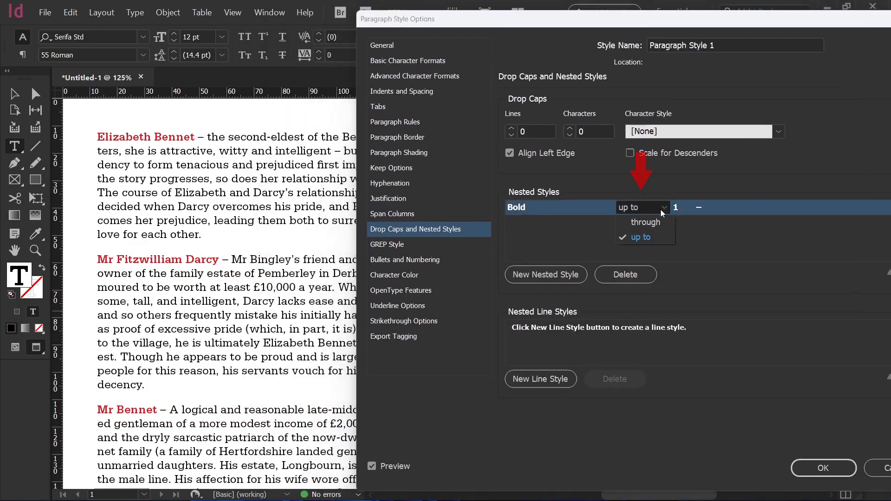
pyautogui.click(650, 224)
pyautogui.click(652, 231)
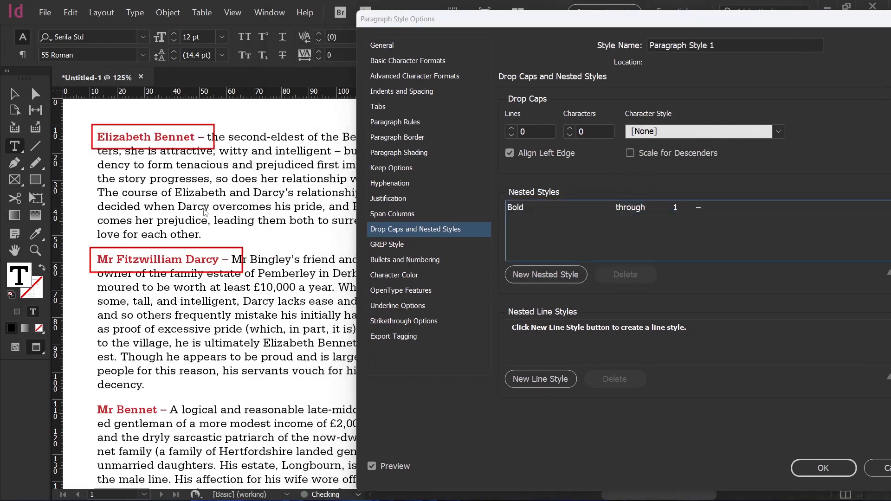
pyautogui.click(649, 209)
pyautogui.click(655, 210)
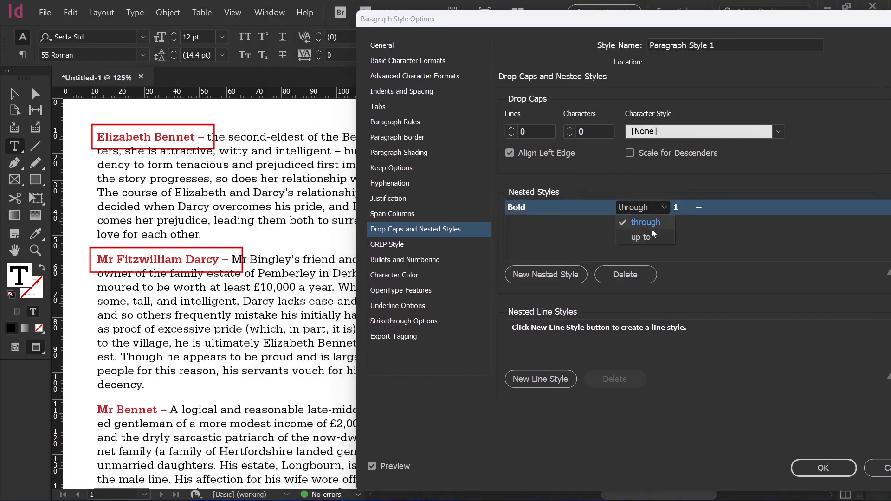
pyautogui.click(651, 235)
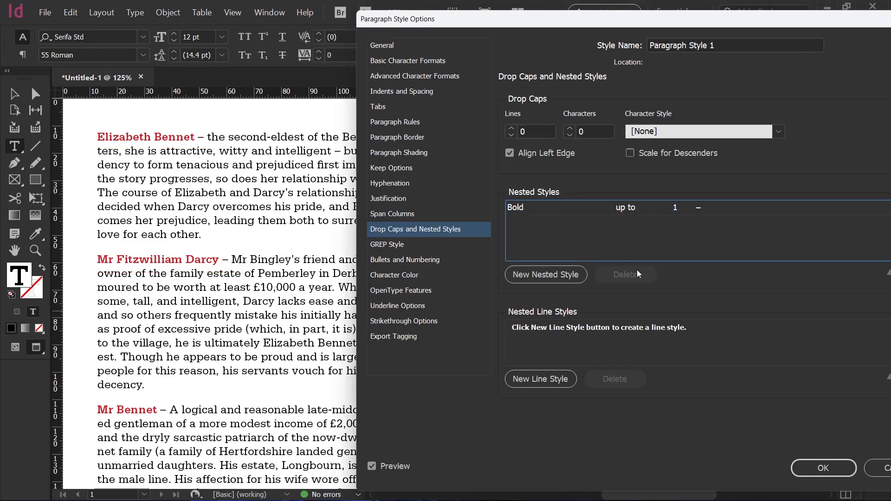
# Add a second [None] nested style running through 1 '(' character.
pyautogui.click(557, 271)
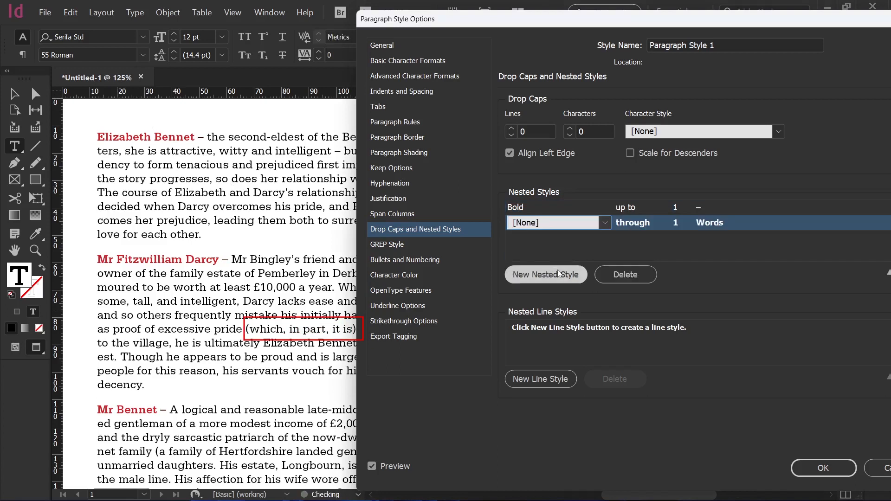
pyautogui.click(604, 223)
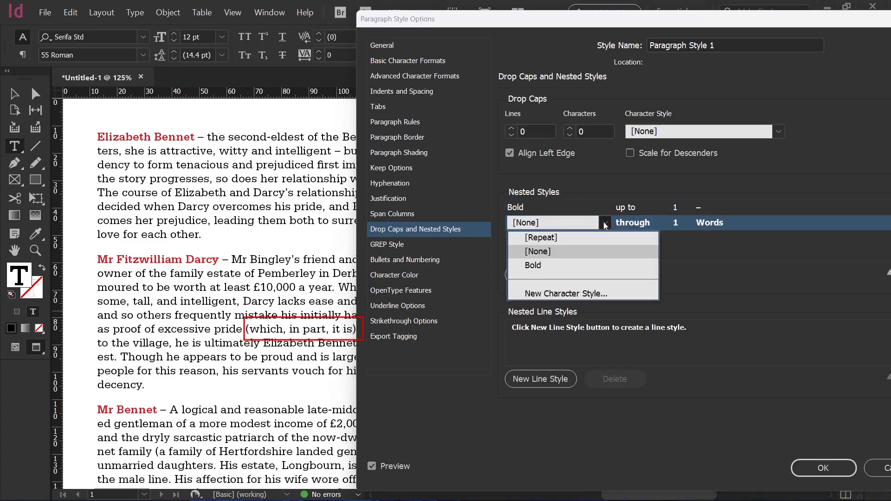
pyautogui.click(604, 224)
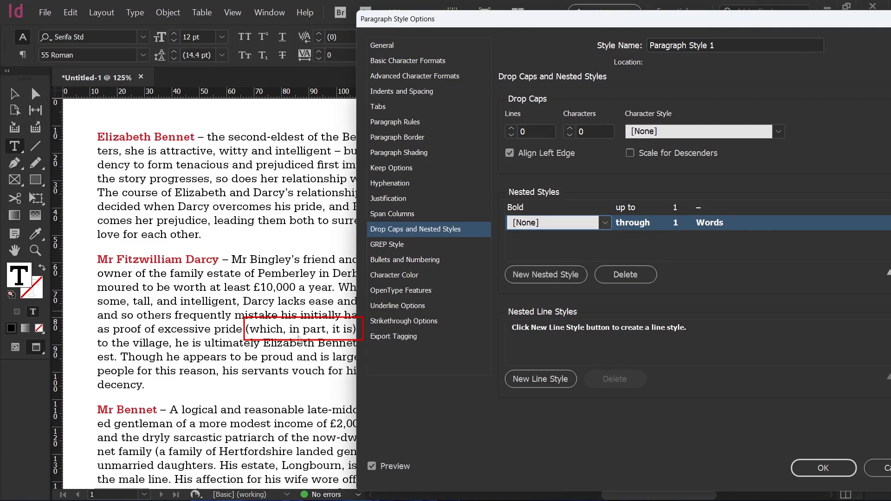
pyautogui.click(706, 223)
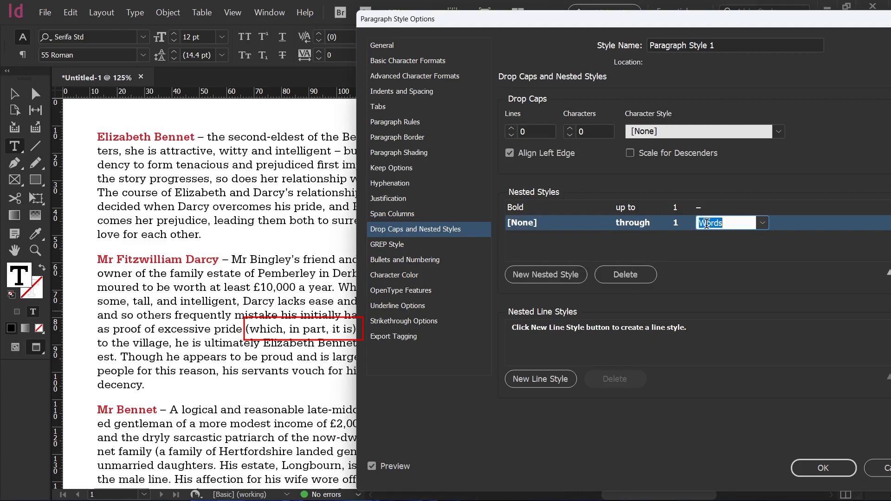
pyautogui.click(758, 227)
pyautogui.moveTo(736, 224); pyautogui.dragTo(692, 223)
pyautogui.write('(')
pyautogui.click(707, 254)
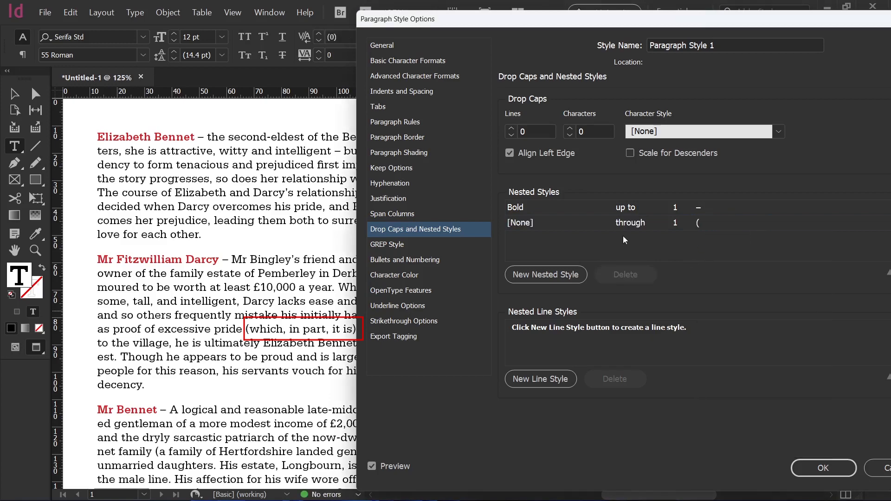
# Add a third nested style with Bold character style running through 1 ')' character.
pyautogui.click(544, 280)
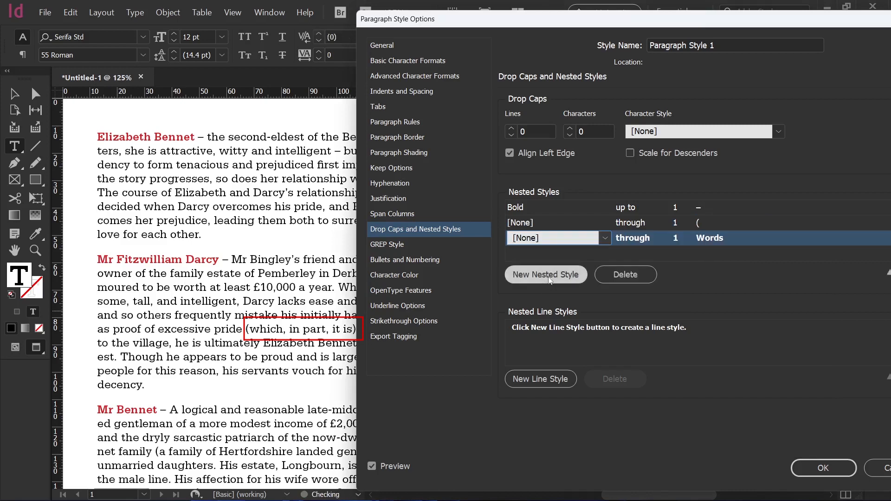
pyautogui.click(705, 240)
pyautogui.write(')')
pyautogui.click(720, 261)
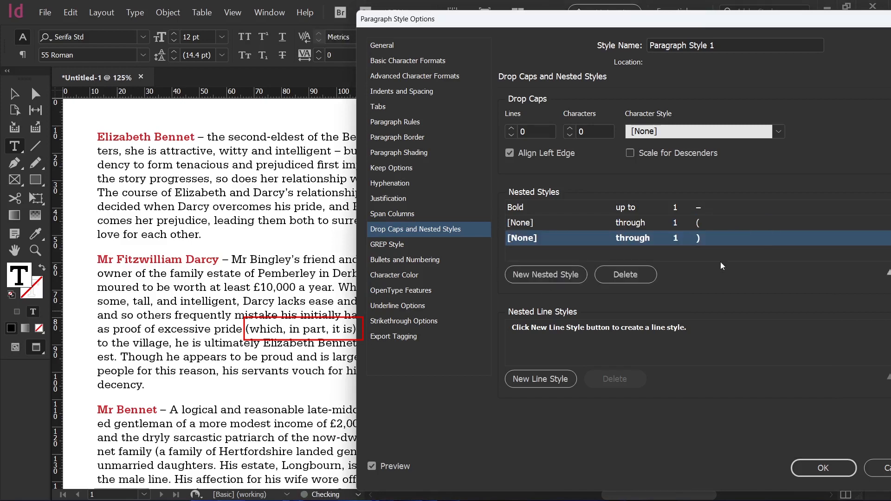
pyautogui.click(534, 237)
pyautogui.click(557, 237)
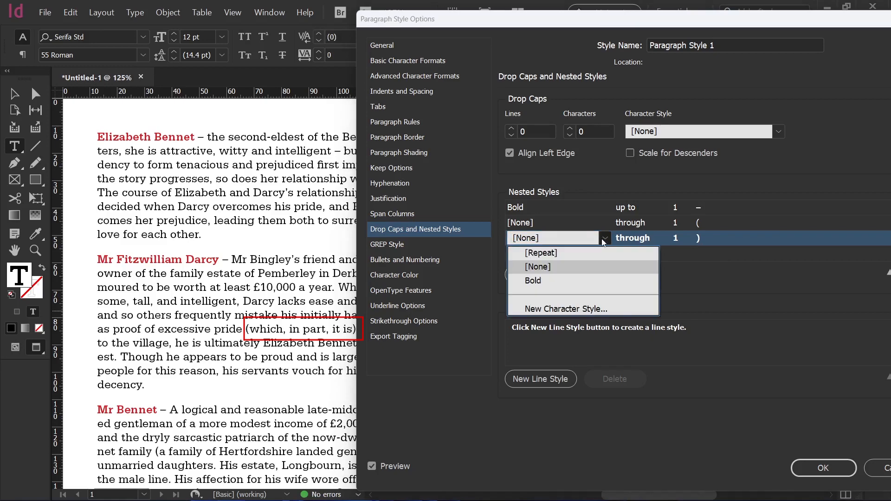
pyautogui.click(552, 283)
pyautogui.moveTo(412, 19); pyautogui.dragTo(480, 17)
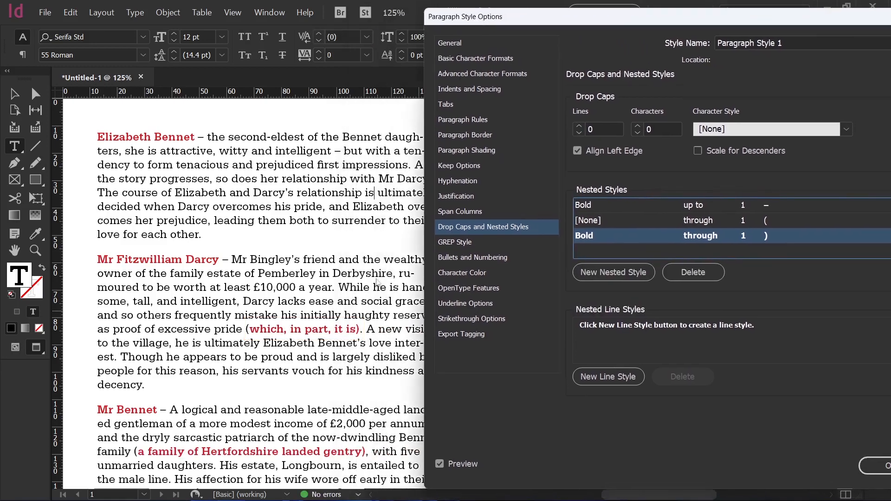
# Set the third nested style to run up to the ')' instead of through.
pyautogui.click(716, 237)
pyautogui.click(729, 237)
pyautogui.click(710, 256)
pyautogui.click(772, 253)
pyautogui.moveTo(594, 24); pyautogui.dragTo(506, 21)
# Create a new character style named Italic for the third nested style using Serifa Std 56 Italic.
pyautogui.click(548, 232)
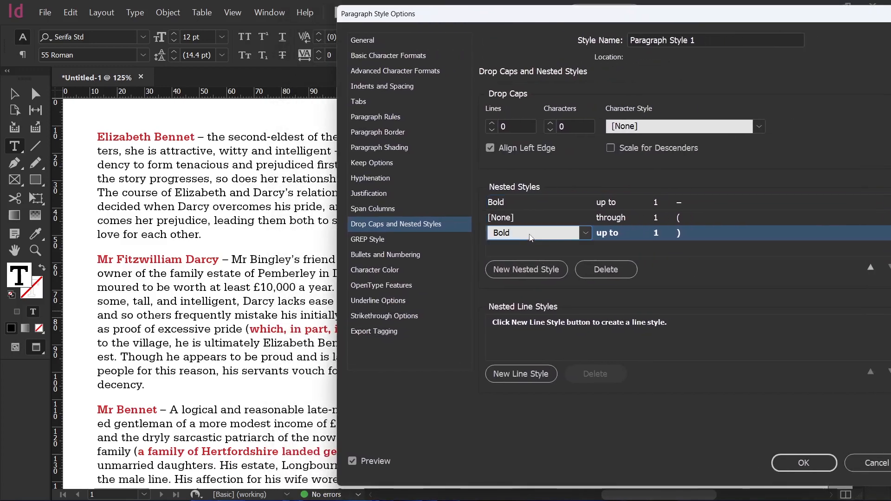
pyautogui.click(586, 232)
pyautogui.click(546, 304)
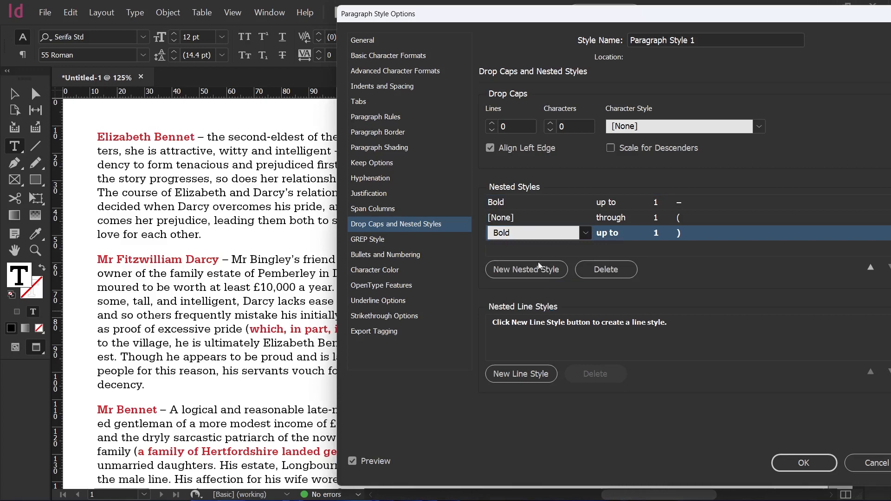
pyautogui.write('Italic')
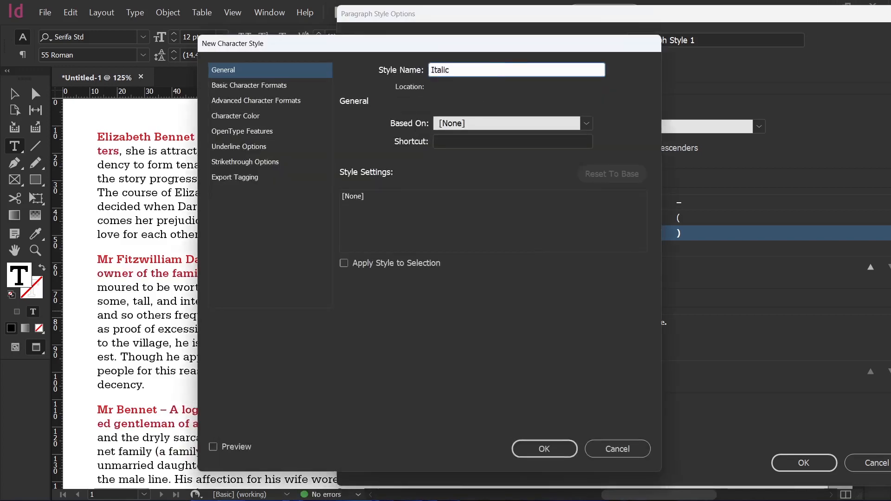
pyautogui.click(293, 86)
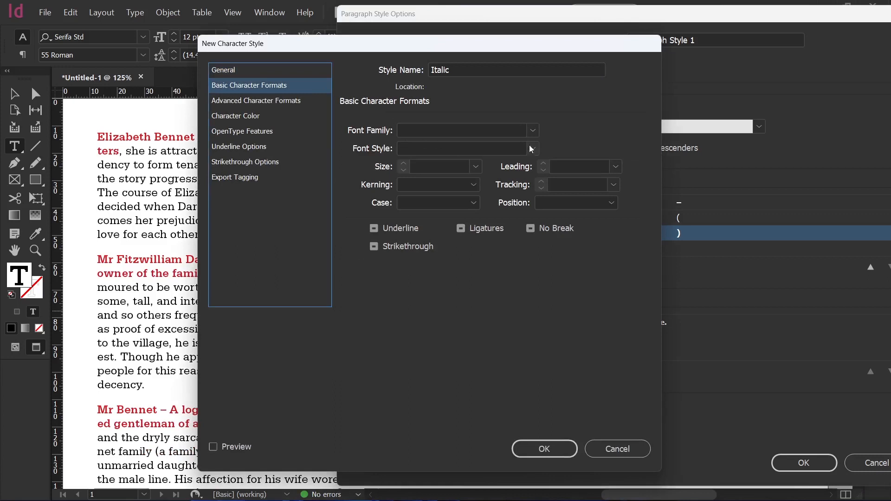
pyautogui.click(532, 132)
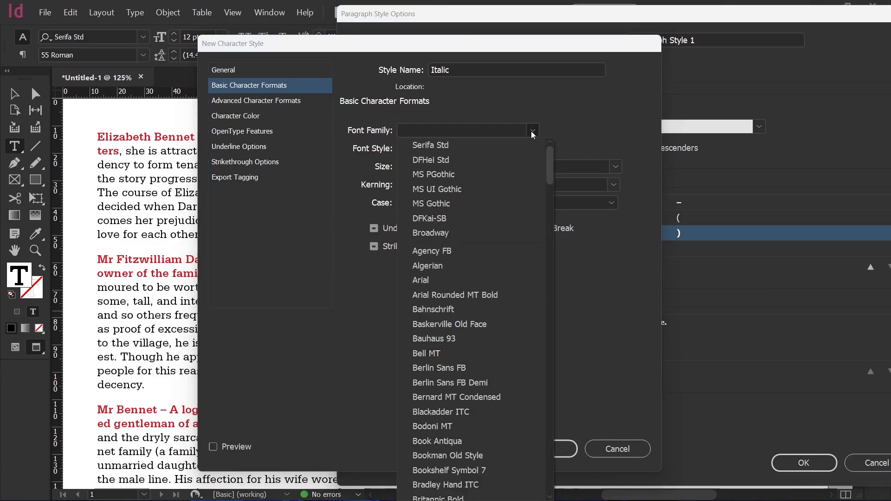
pyautogui.click(503, 144)
pyautogui.click(535, 147)
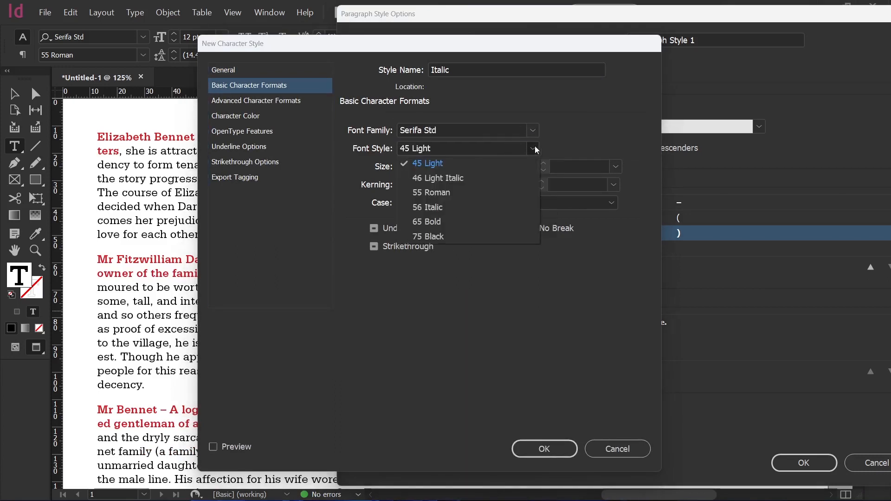
pyautogui.click(473, 202)
# Set the Italic character style's colour to C=100 M=0 Y=0 K=0 and apply the paragraph style changes.
pyautogui.click(252, 116)
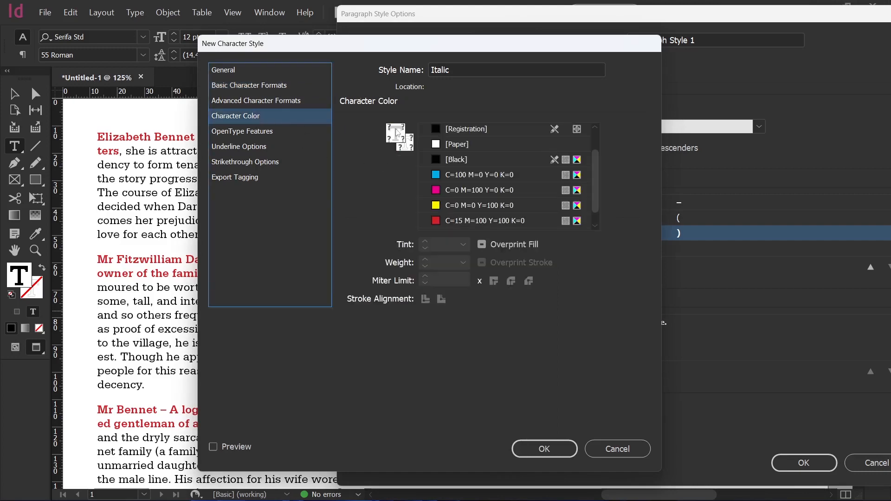
pyautogui.click(481, 180)
pyautogui.click(544, 449)
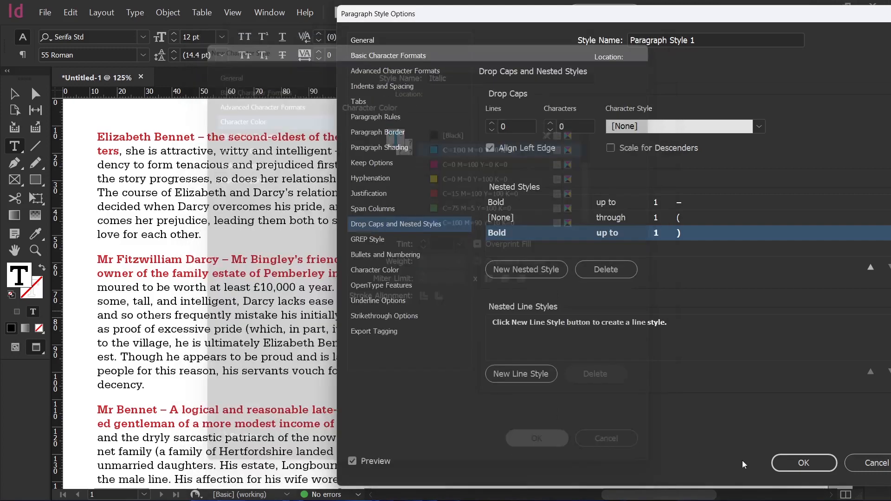
pyautogui.moveTo(392, 16); pyautogui.dragTo(506, 16)
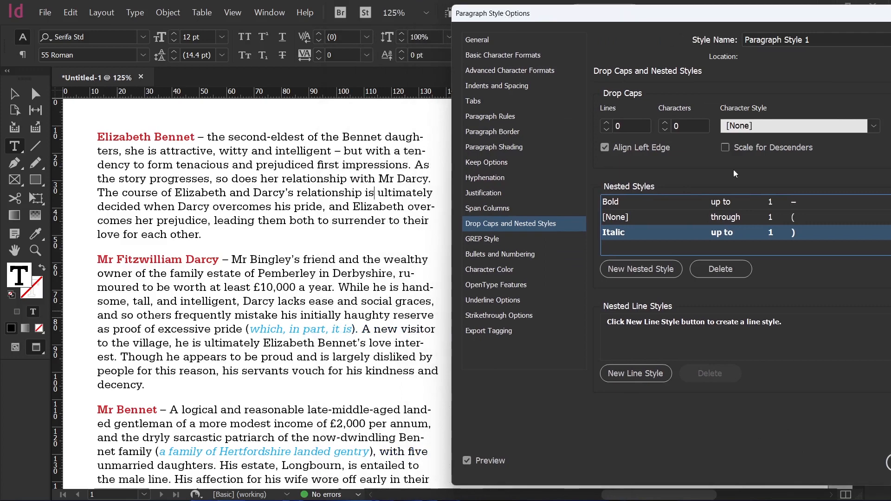
pyautogui.moveTo(644, 24); pyautogui.dragTo(485, 24)
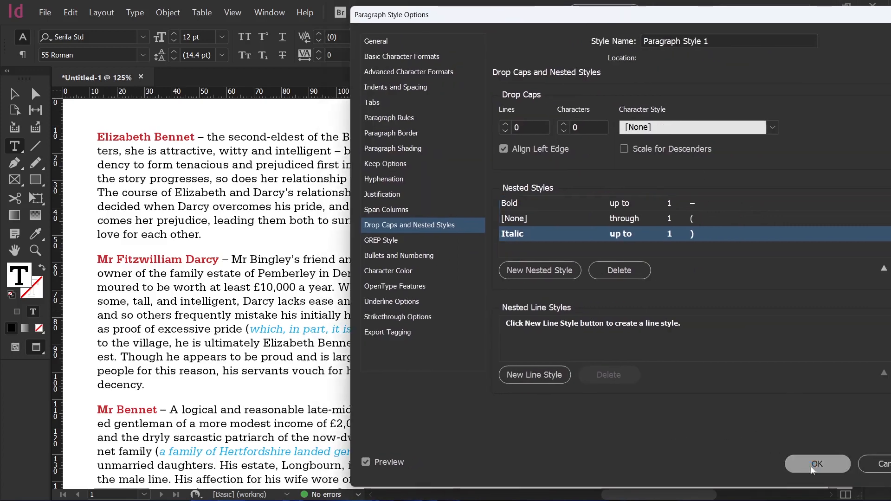
pyautogui.click(810, 466)
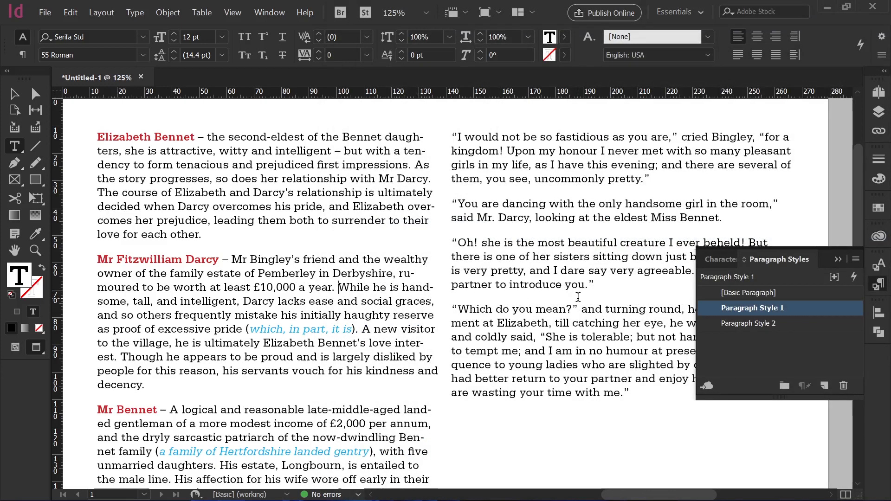
# Split the Darcy paragraph after 'a year.' and insert an en dash after 'While he is'.
pyautogui.press('Return')
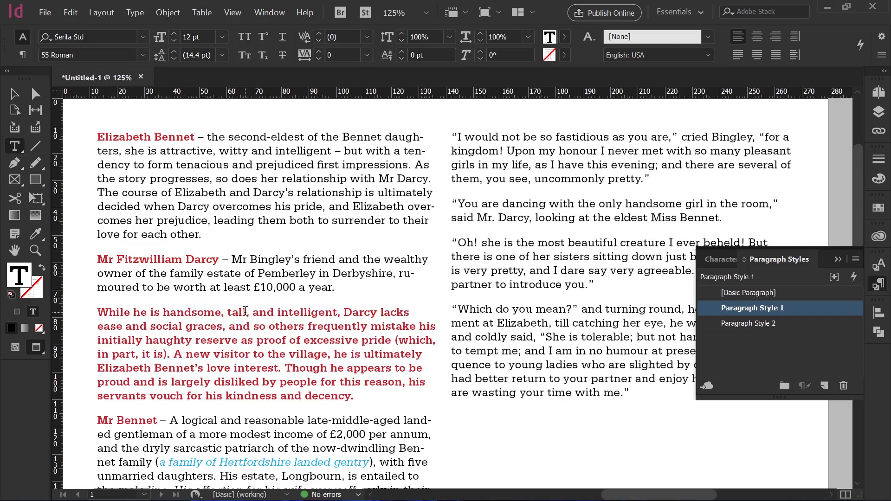
pyautogui.write('–')
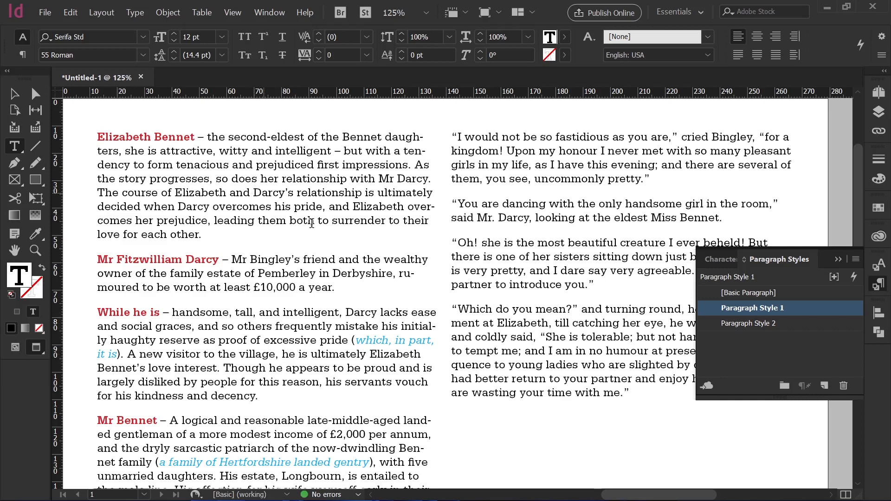
# Wrap 'Darcy's relationship' and 'leading them both' in the Elizabeth paragraph in parentheses.
pyautogui.write('(')
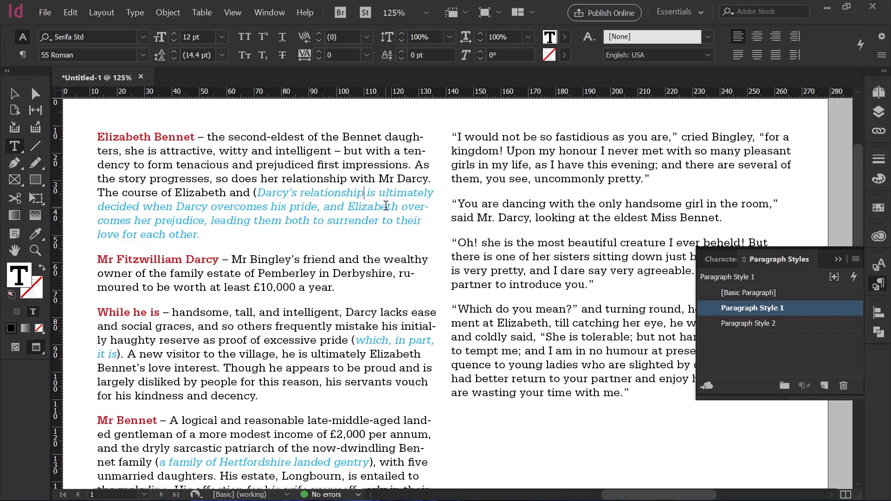
pyautogui.write(')')
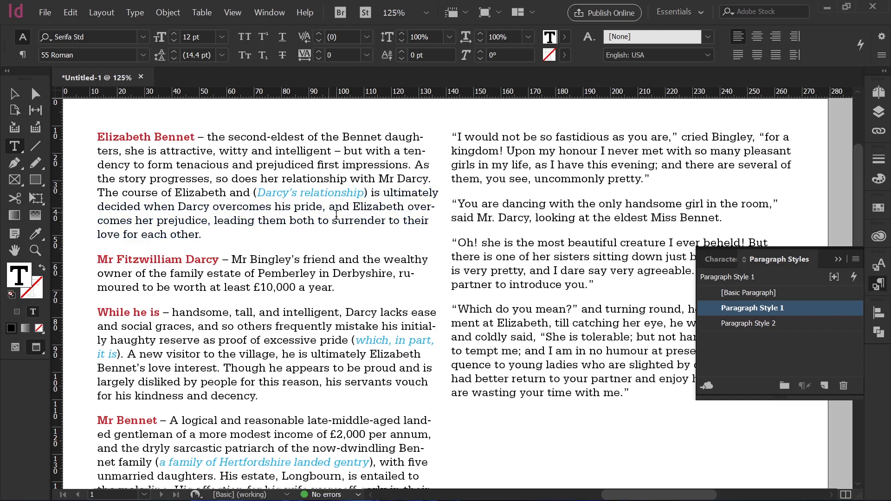
pyautogui.click(214, 221)
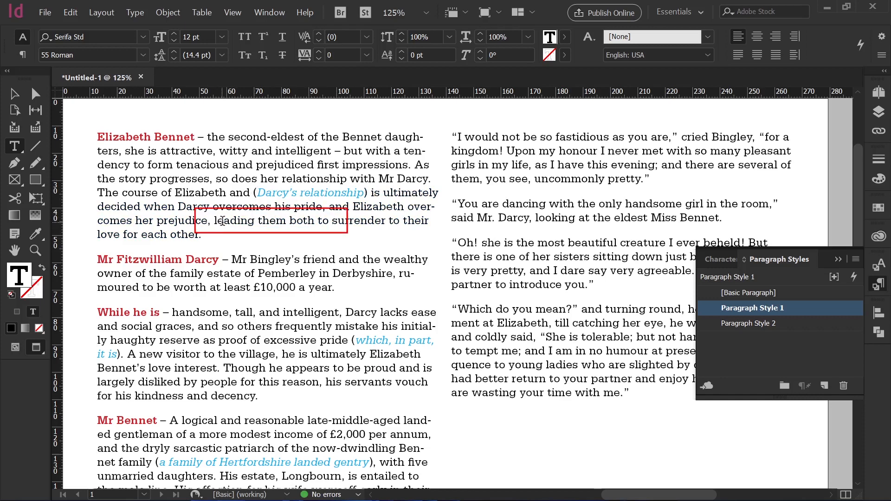
pyautogui.write('(')
pyautogui.click(321, 221)
pyautogui.write(')')
pyautogui.click(352, 258)
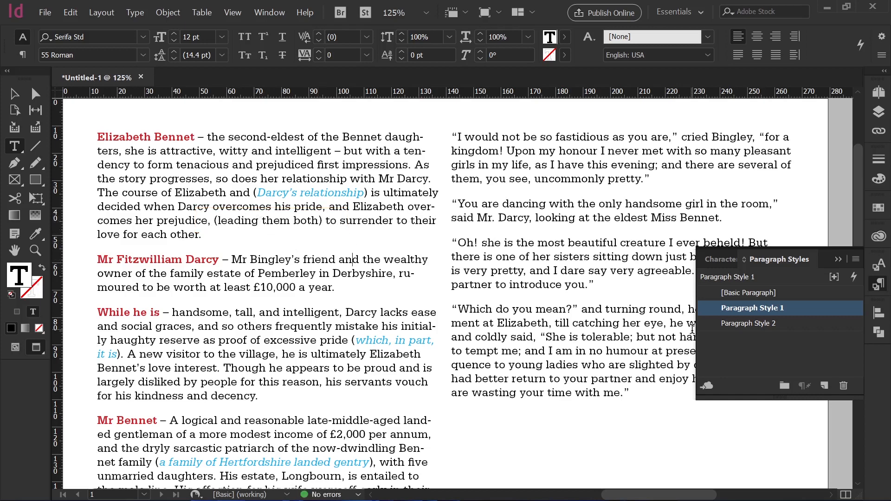
# Reopen Paragraph Style 1's drop cap and nested style settings.
pyautogui.doubleClick(709, 315)
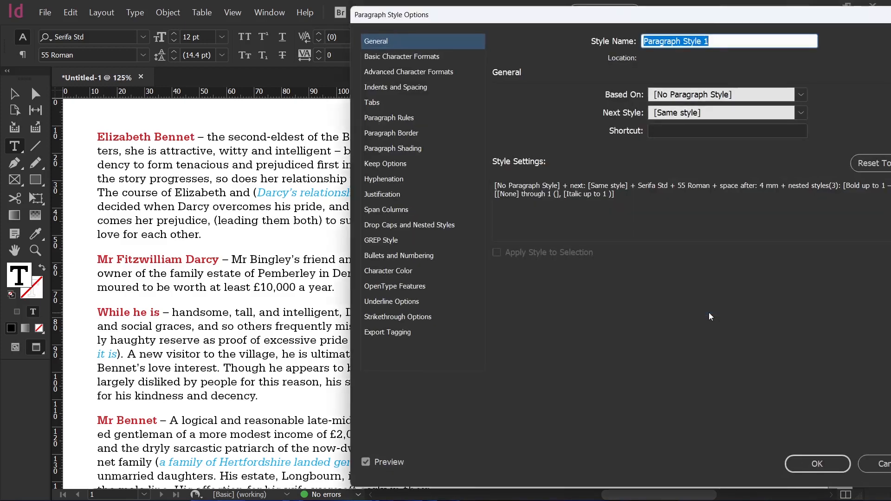
pyautogui.click(423, 225)
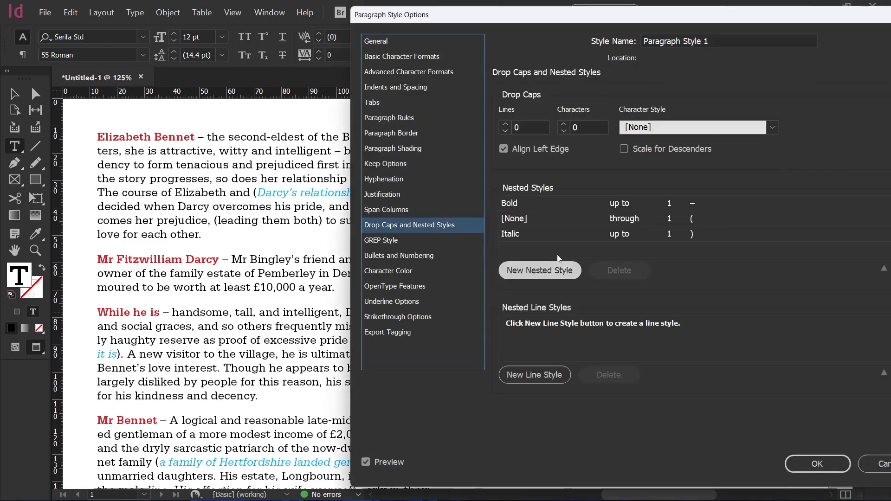
# Add a [Repeat] nested style to Paragraph Style 1 and confirm the style options.
pyautogui.click(552, 270)
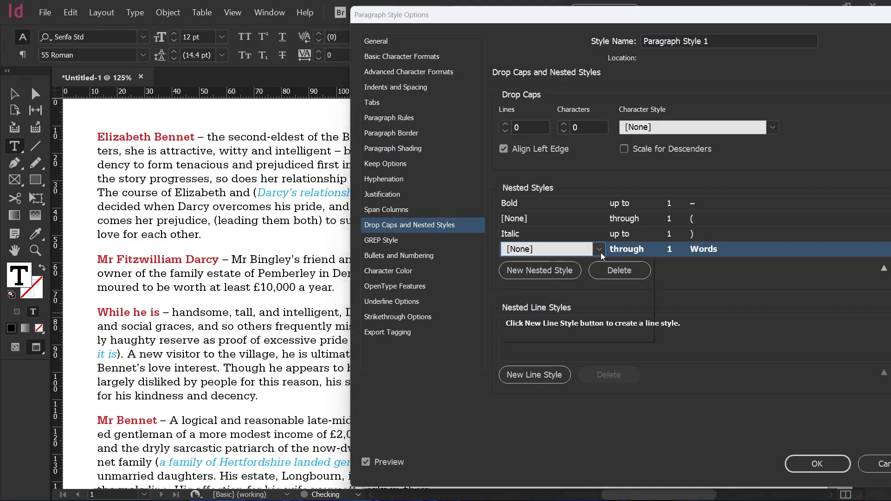
pyautogui.click(599, 249)
pyautogui.click(563, 271)
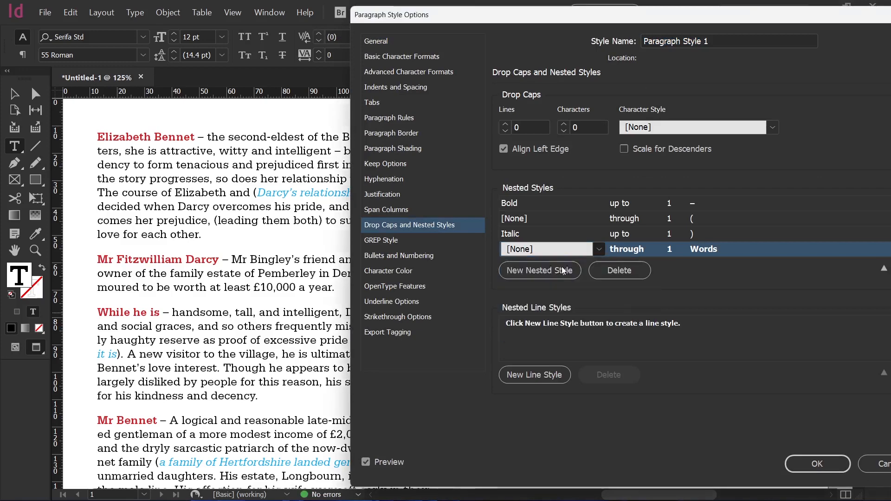
pyautogui.click(647, 294)
pyautogui.click(818, 462)
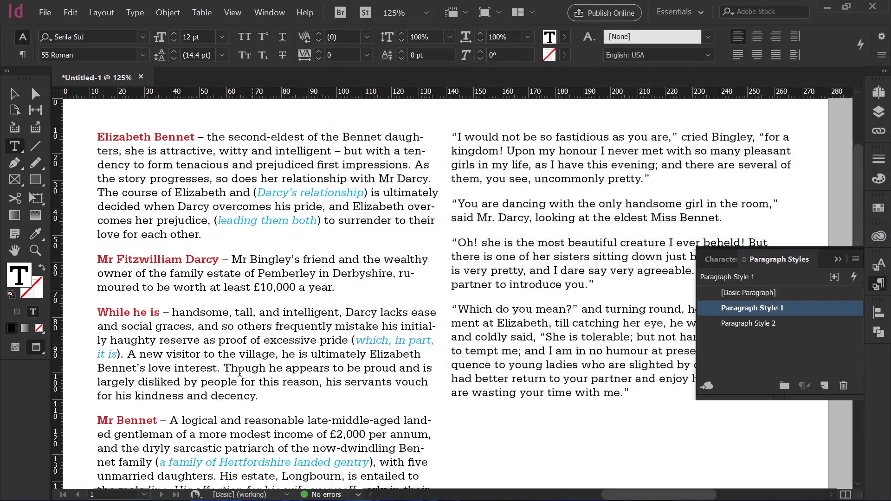
# Create a new character style named Light Italic.
pyautogui.write('(')
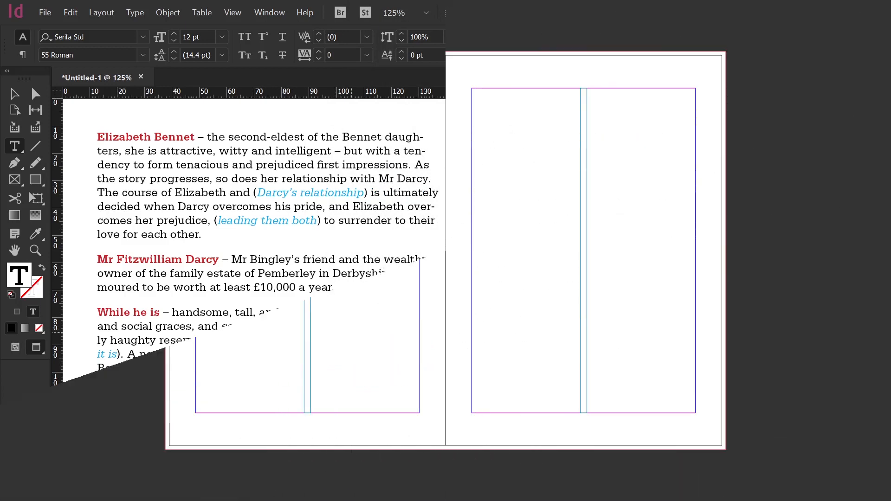
pyautogui.click(710, 263)
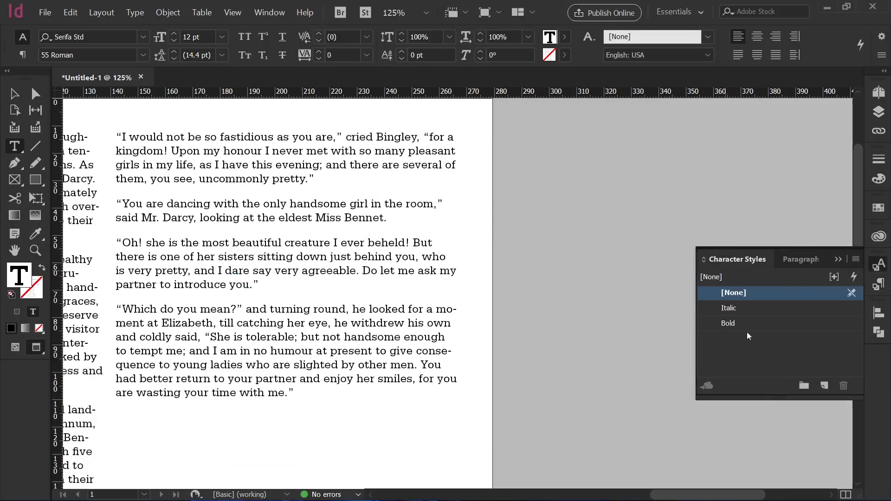
pyautogui.click(748, 360)
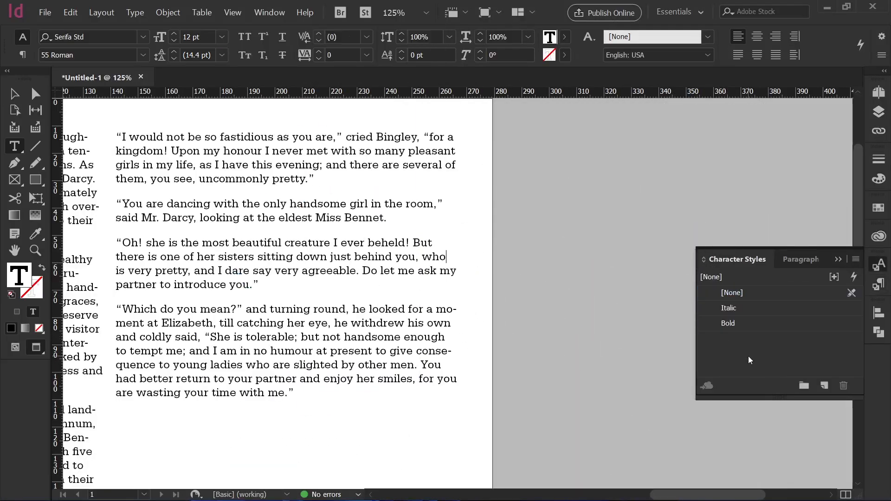
pyautogui.click(824, 385)
pyautogui.doubleClick(782, 338)
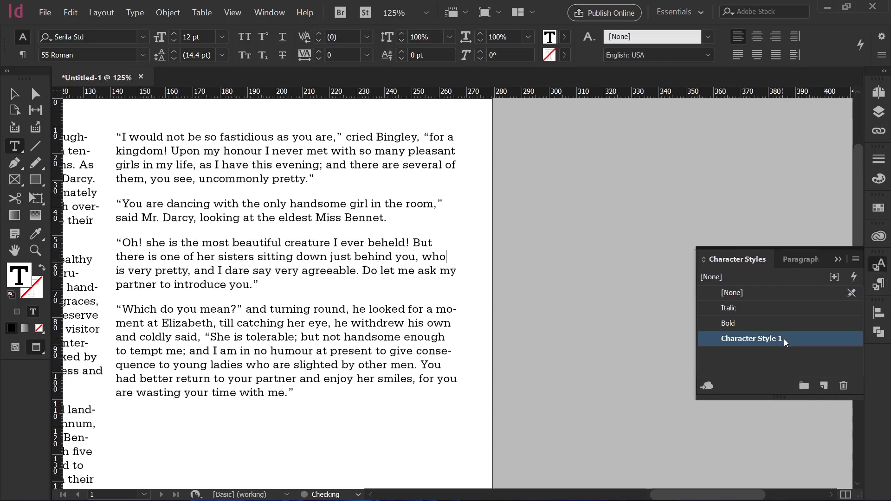
pyautogui.write('L')
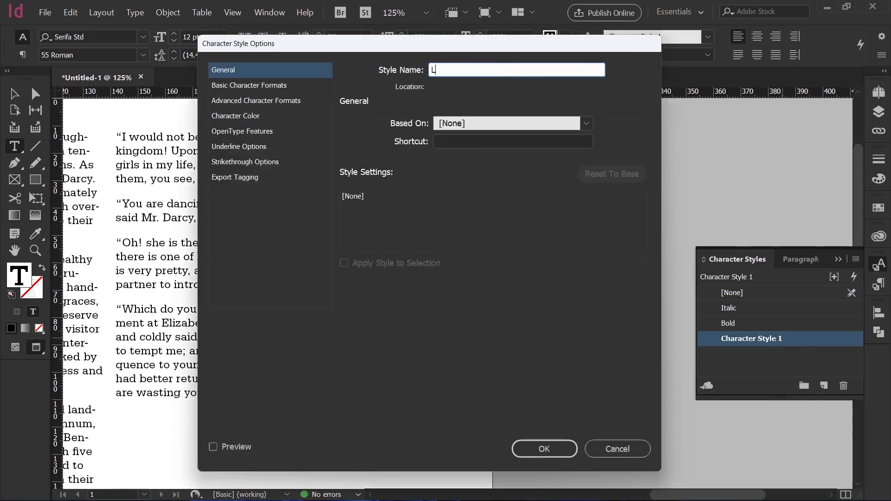
pyautogui.write('ight Italic')
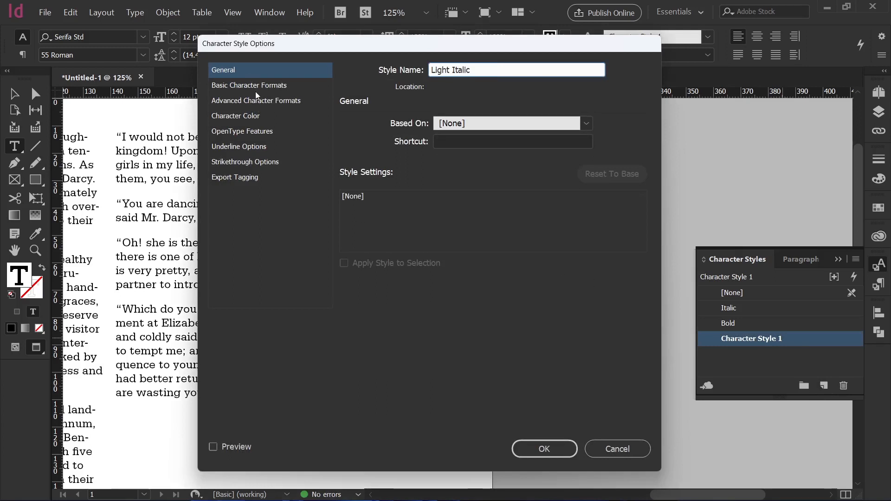
# Set Light Italic's font to Serifa Std 46 Light Italic and its colour to C=0 M=100 Y=0 K=0.
pyautogui.click(255, 88)
pyautogui.click(532, 131)
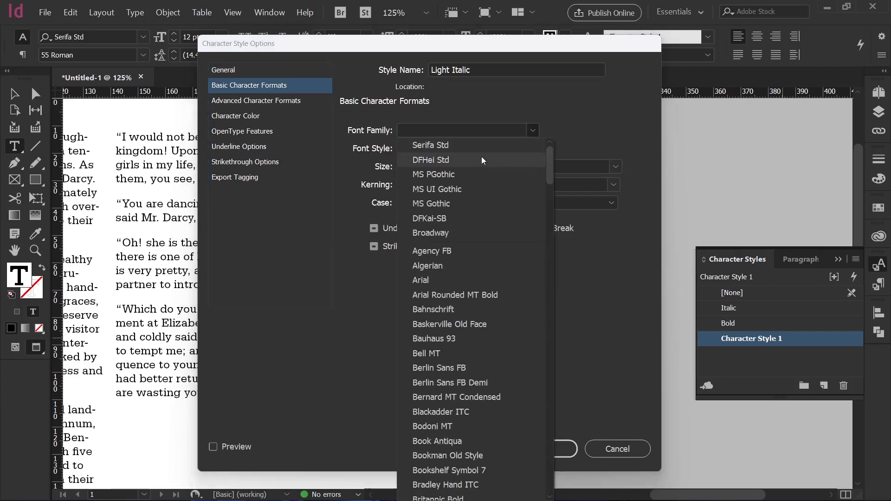
pyautogui.click(487, 147)
pyautogui.click(531, 149)
pyautogui.click(483, 177)
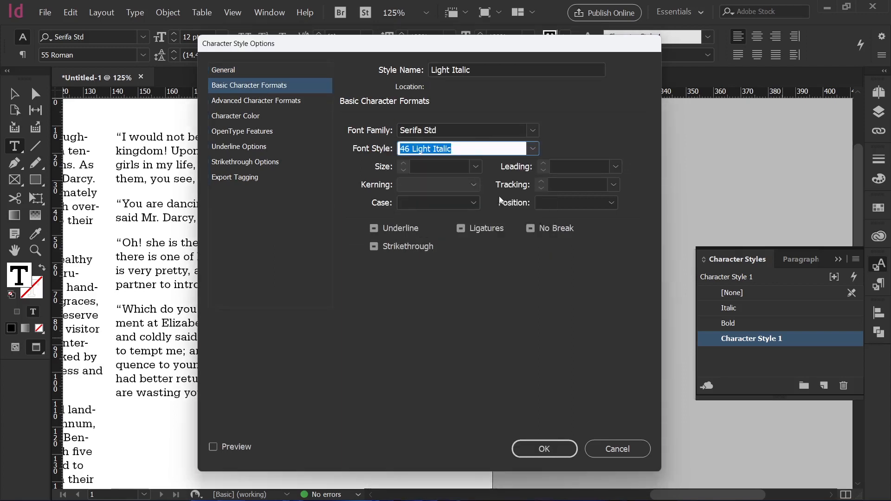
pyautogui.click(277, 116)
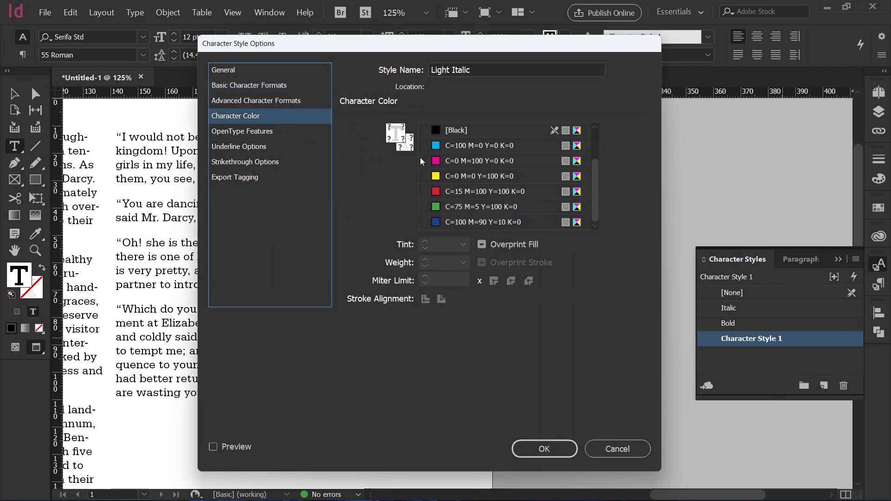
pyautogui.click(463, 164)
pyautogui.click(553, 446)
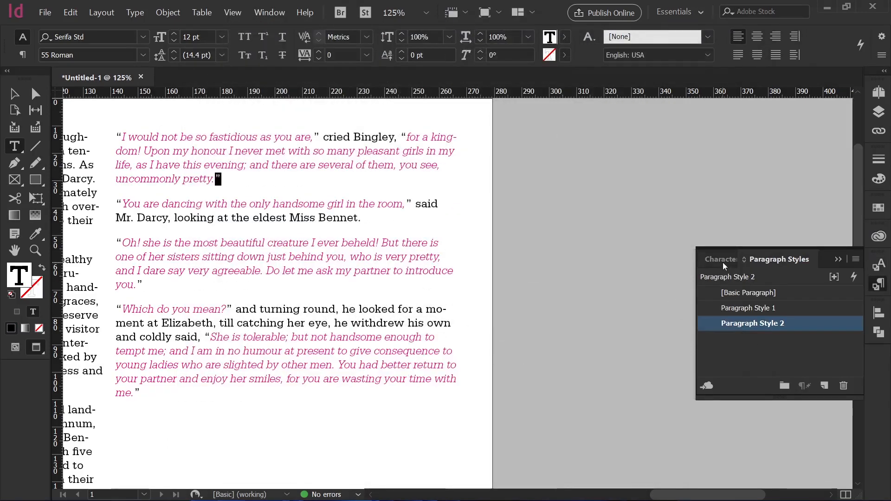
# Change the Light Italic character style's colour to C=75 M=5 Y=100 K=0.
pyautogui.click(723, 263)
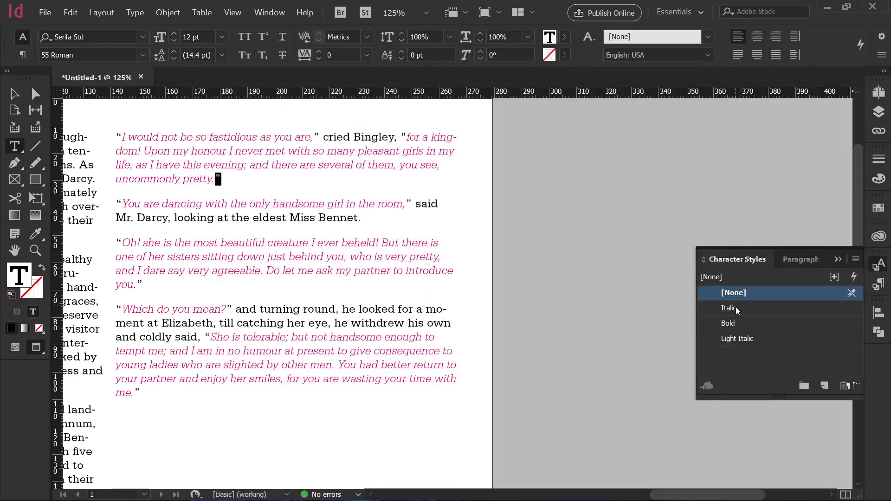
pyautogui.doubleClick(739, 341)
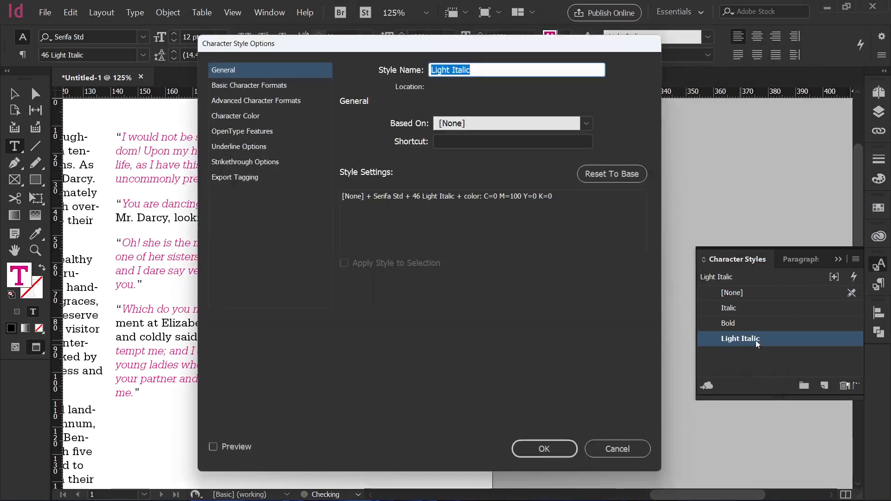
pyautogui.click(280, 115)
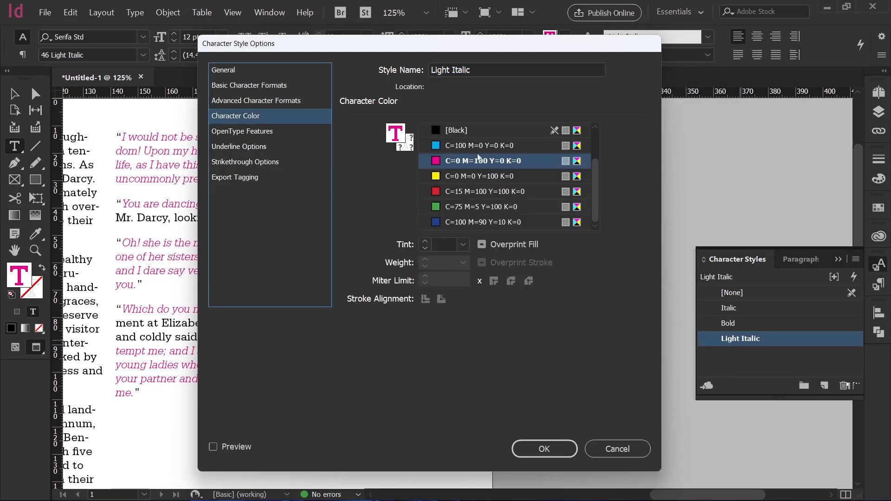
pyautogui.click(482, 206)
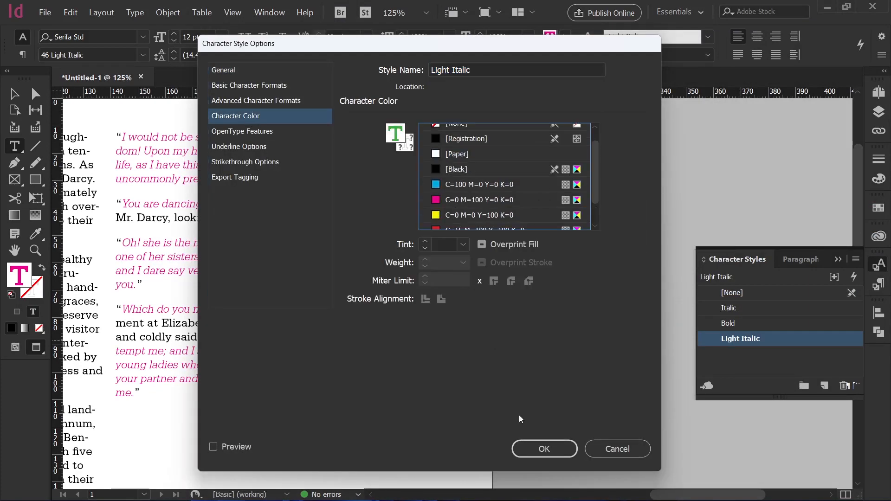
pyautogui.click(542, 448)
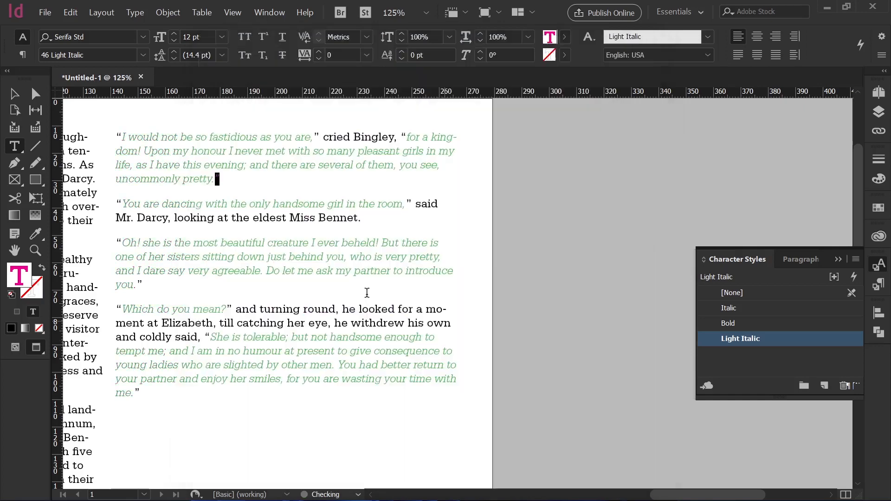
# Try setting the [Repeat] nested style in Paragraph Style 1 to repeat the last 3 styles and confirm.
pyautogui.click(269, 268)
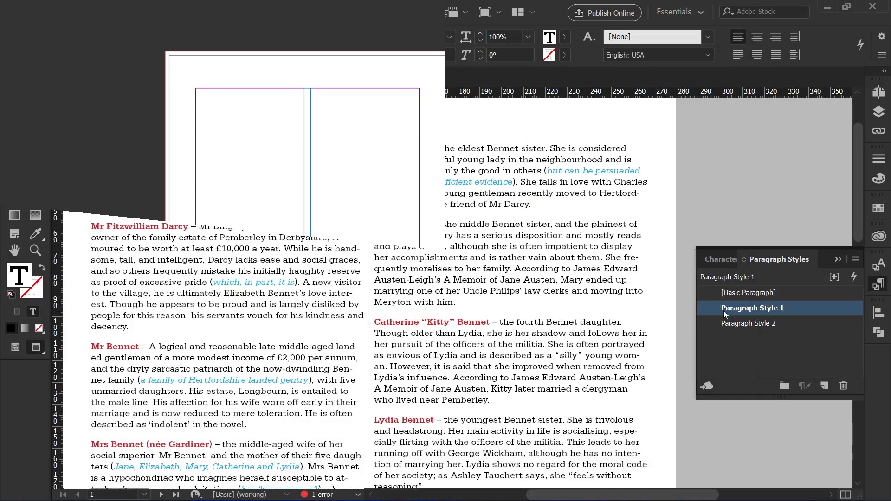
pyautogui.doubleClick(722, 310)
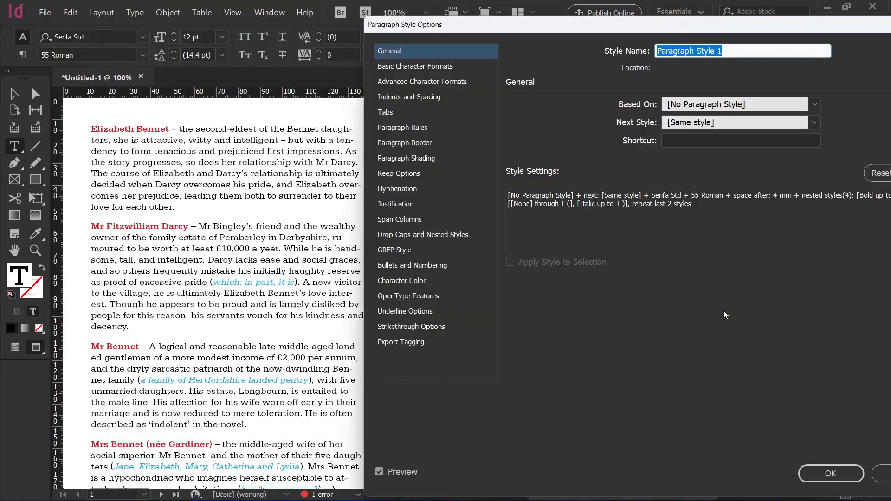
pyautogui.click(407, 234)
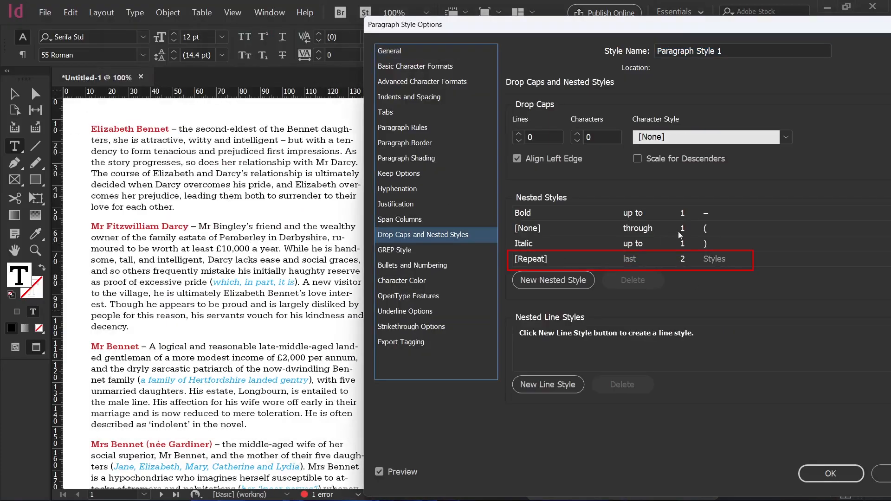
pyautogui.click(709, 259)
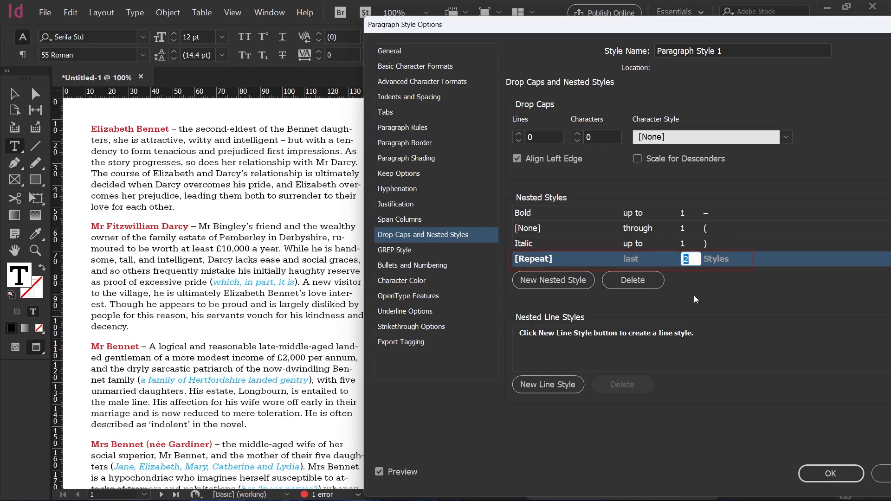
pyautogui.write('1')
pyautogui.press('Return')
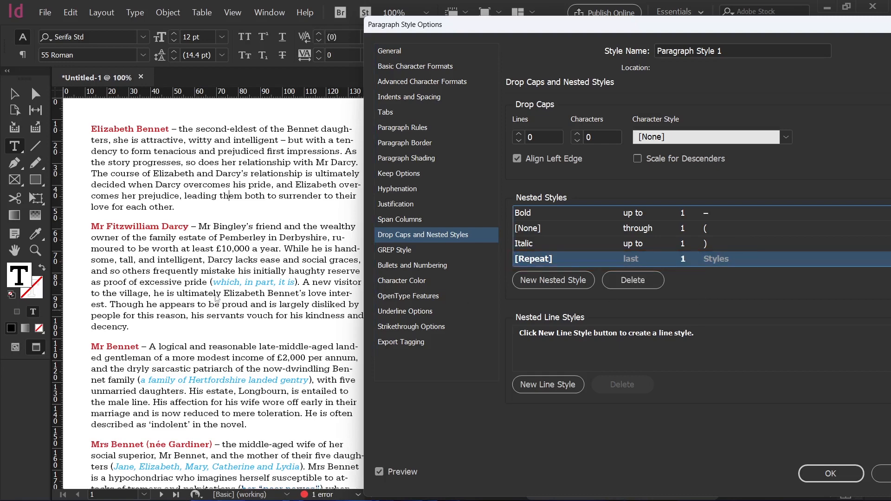
pyautogui.click(693, 258)
pyautogui.write('3')
pyautogui.press('Return')
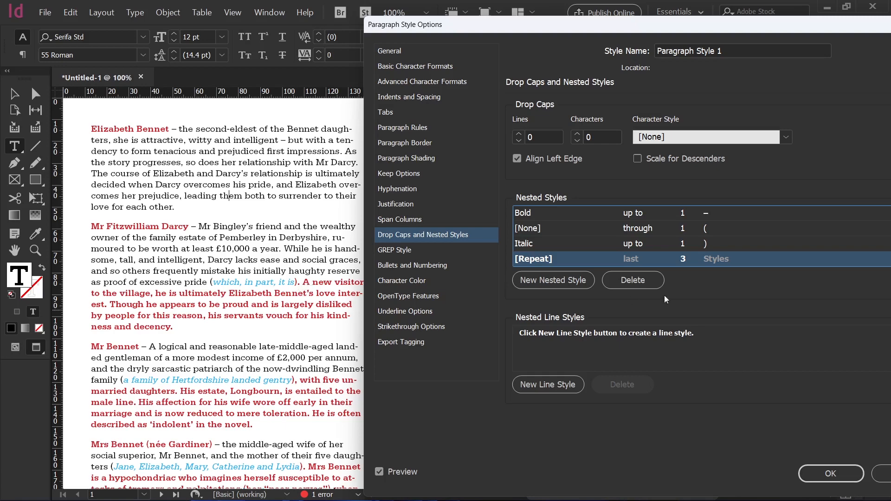
pyautogui.click(686, 261)
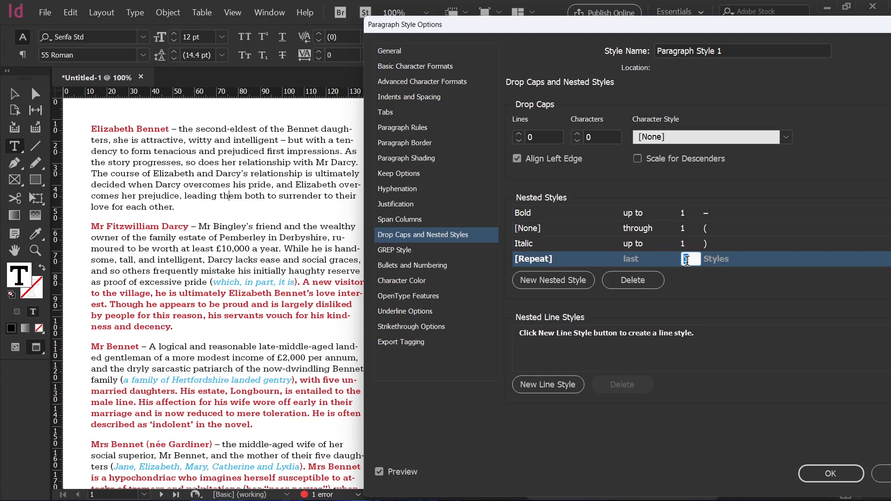
pyautogui.click(822, 471)
# Replace the paragraph break after 'love for each other.' with an en space, joining the Darcy paragraph.
pyautogui.click(332, 284)
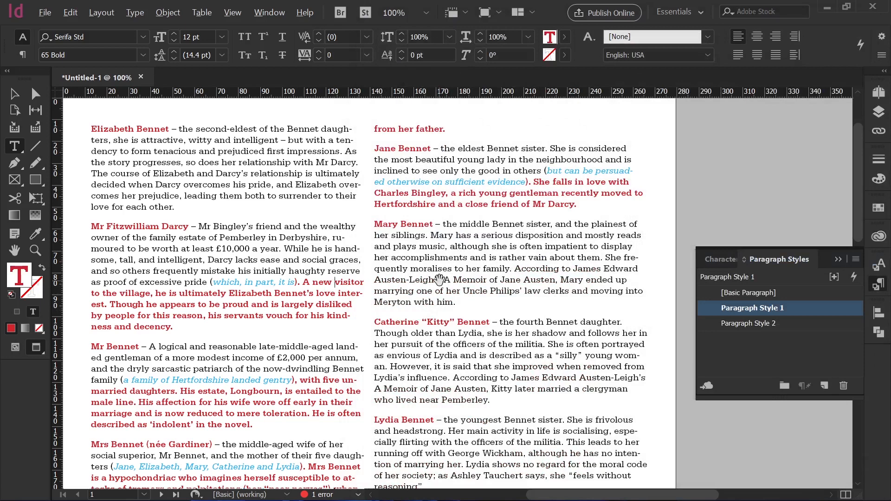
pyautogui.write('–')
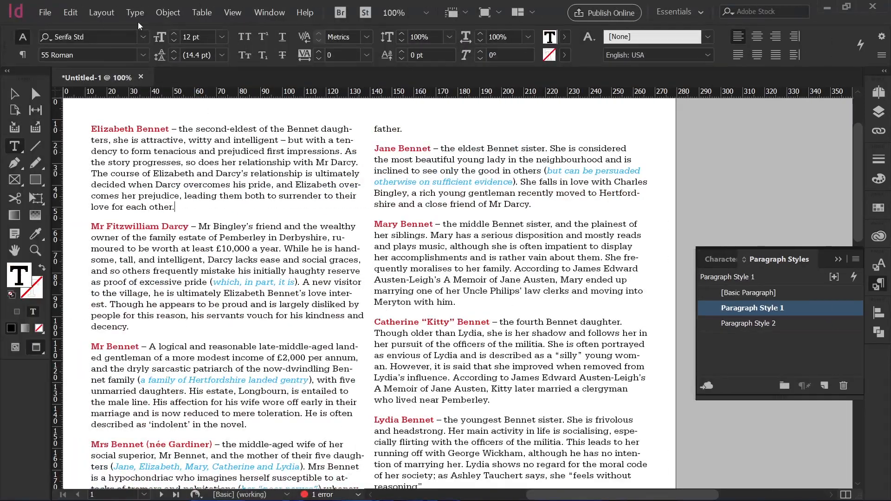
pyautogui.click(136, 13)
pyautogui.moveTo(222, 361)
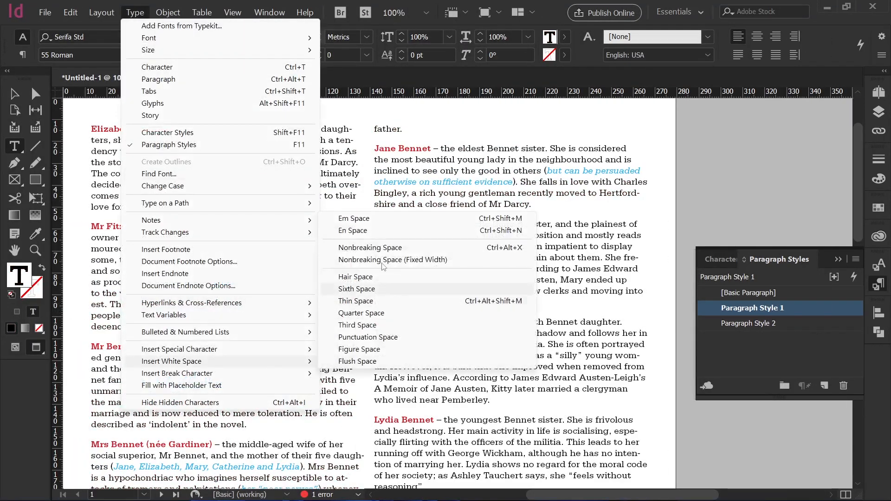
pyautogui.click(388, 231)
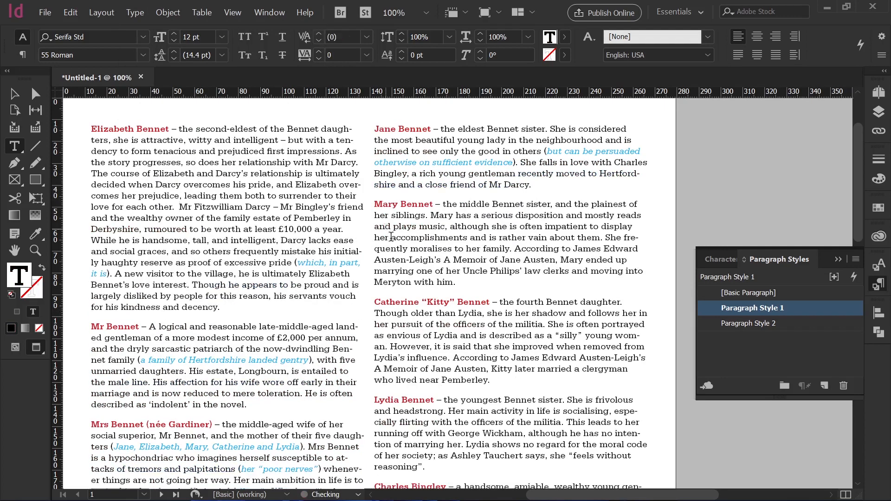
# Replace the paragraph break after 'kindness and decency.' with an en space, joining the Mr Bennet paragraph.
pyautogui.click(237, 307)
pyautogui.click(135, 12)
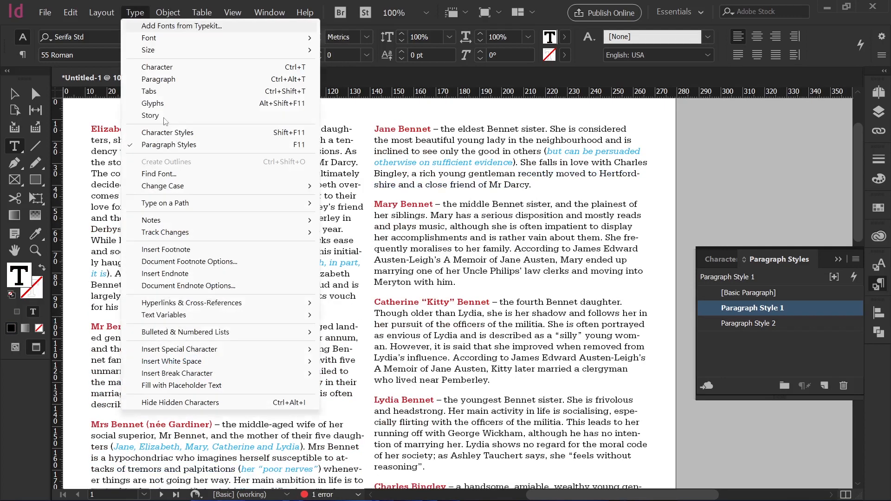
pyautogui.moveTo(178, 366)
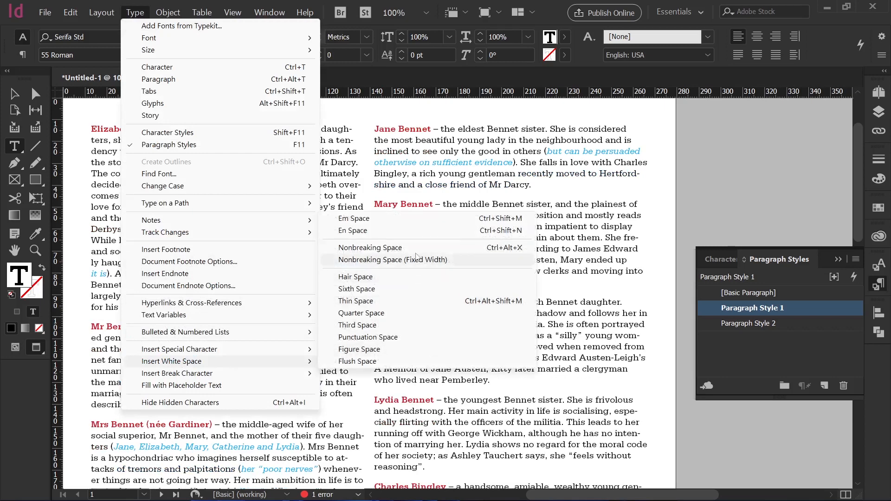
pyautogui.click(408, 231)
pyautogui.press('Delete')
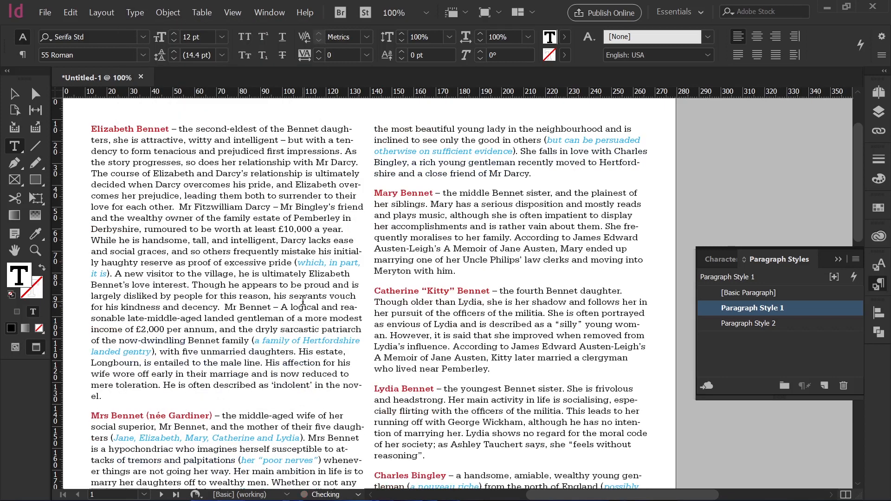
# Try setting the [Repeat] nested style in Paragraph Style 1 to repeat the last 3 styles.
pyautogui.doubleClick(720, 315)
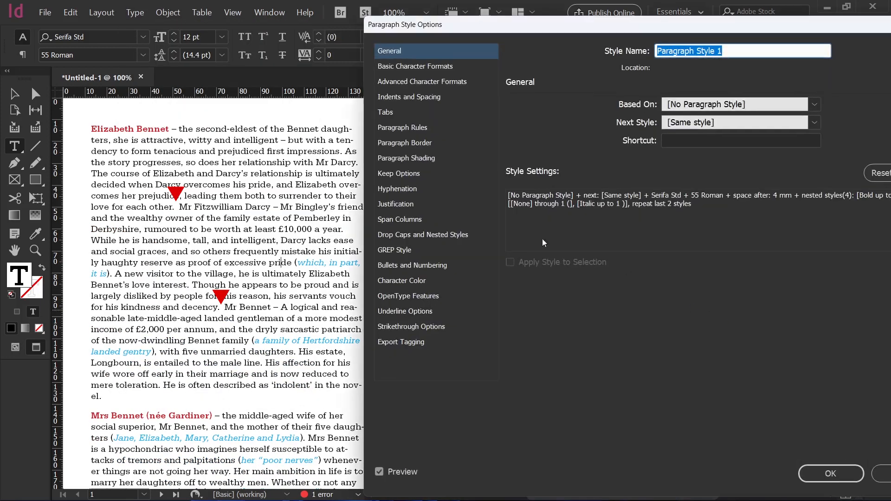
pyautogui.click(424, 234)
pyautogui.click(678, 261)
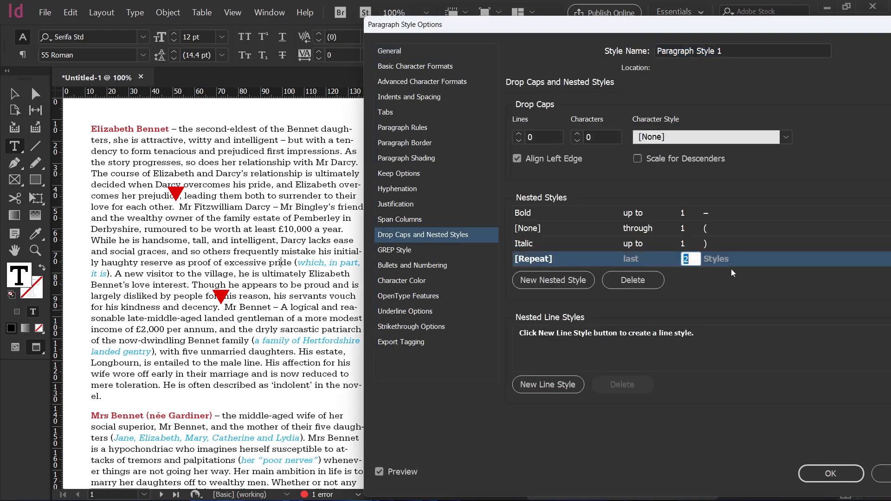
pyautogui.write('3')
pyautogui.click(754, 316)
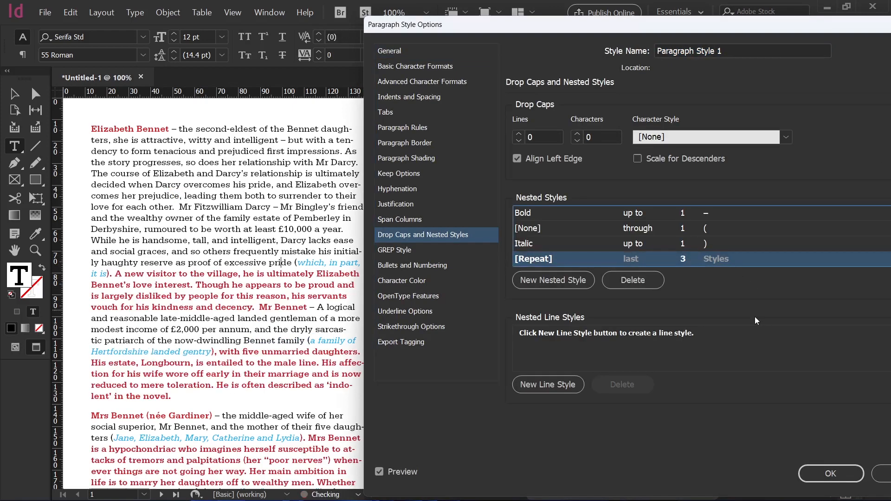
# Add a new nested style with [None] character style applied through 1 En Spaces.
pyautogui.click(571, 281)
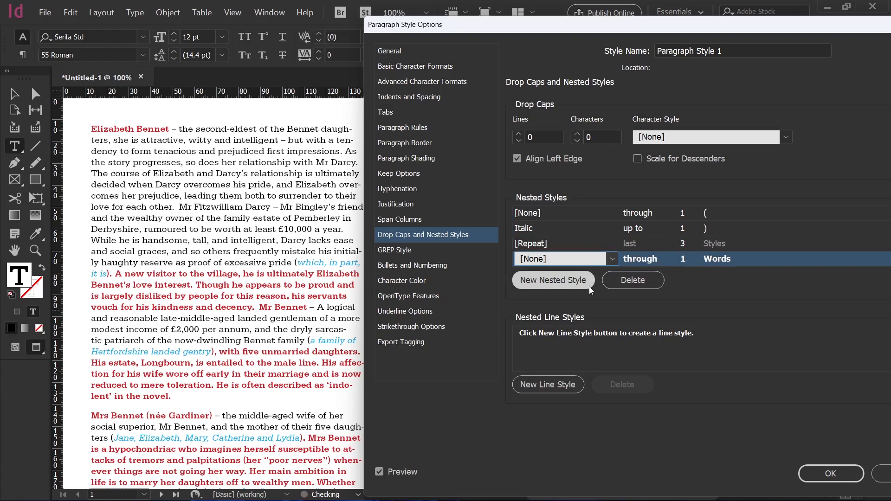
pyautogui.click(611, 259)
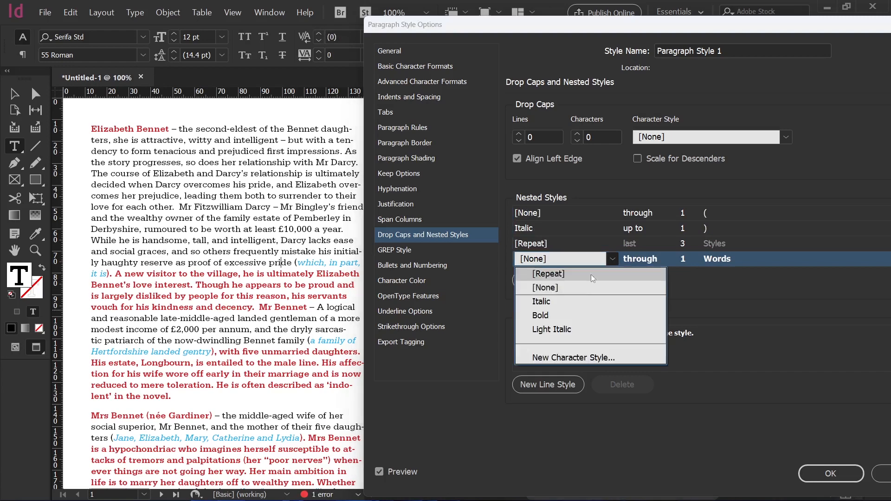
pyautogui.click(578, 287)
pyautogui.click(760, 259)
pyautogui.click(769, 259)
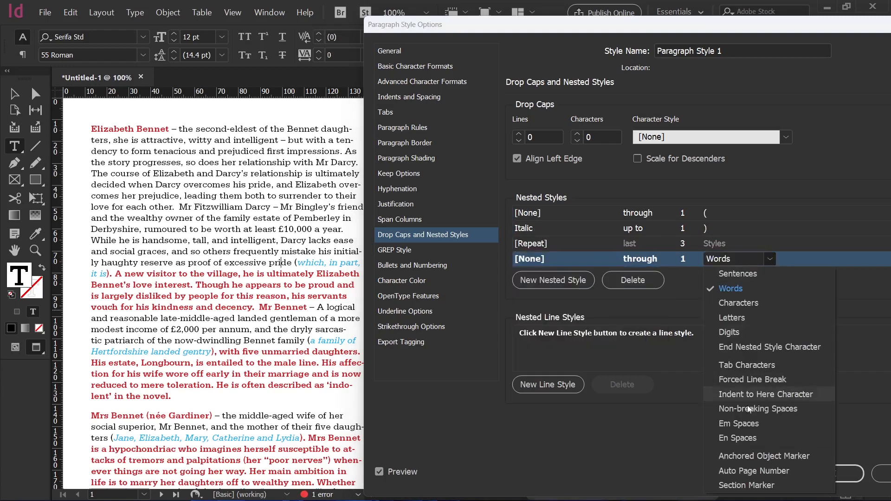
pyautogui.click(750, 439)
pyautogui.click(584, 265)
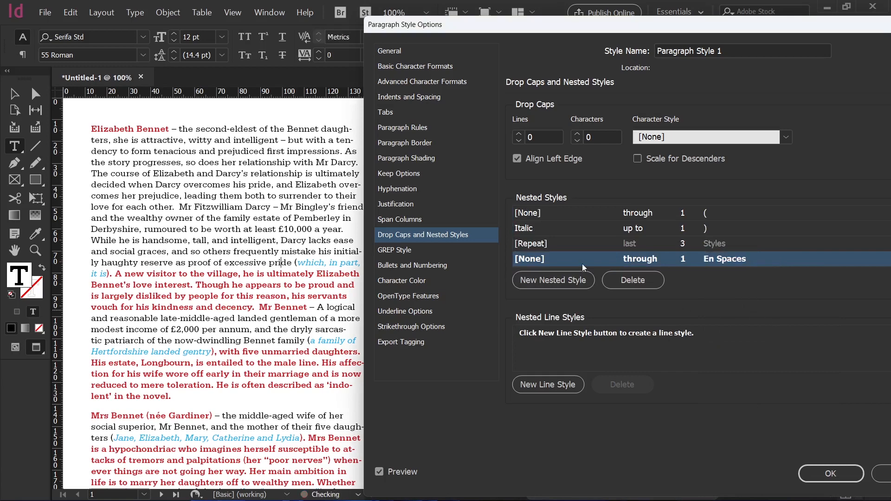
# Move the new En Spaces nested style above the [Repeat] row.
pyautogui.moveTo(632, 31); pyautogui.dragTo(481, 34)
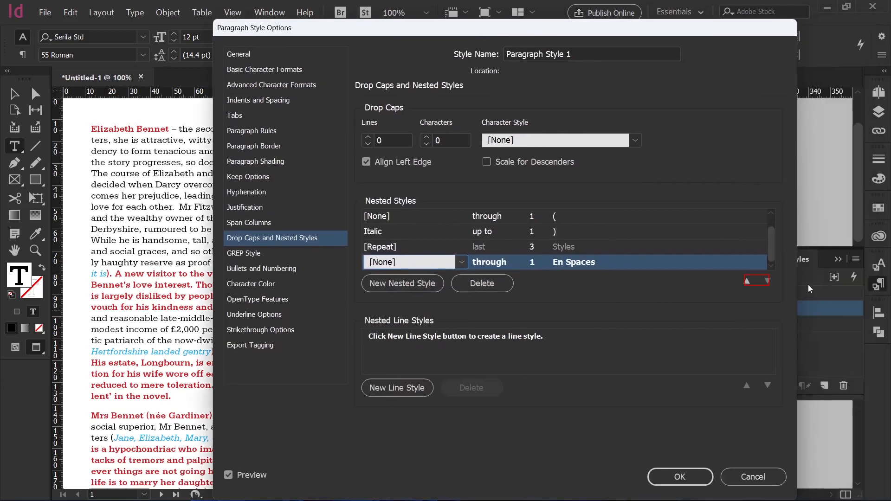
pyautogui.click(743, 283)
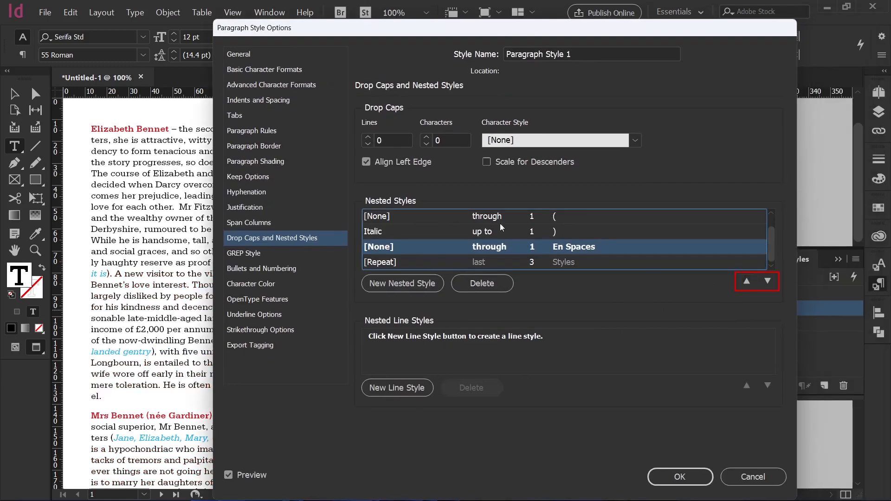
pyautogui.moveTo(395, 34); pyautogui.dragTo(552, 28)
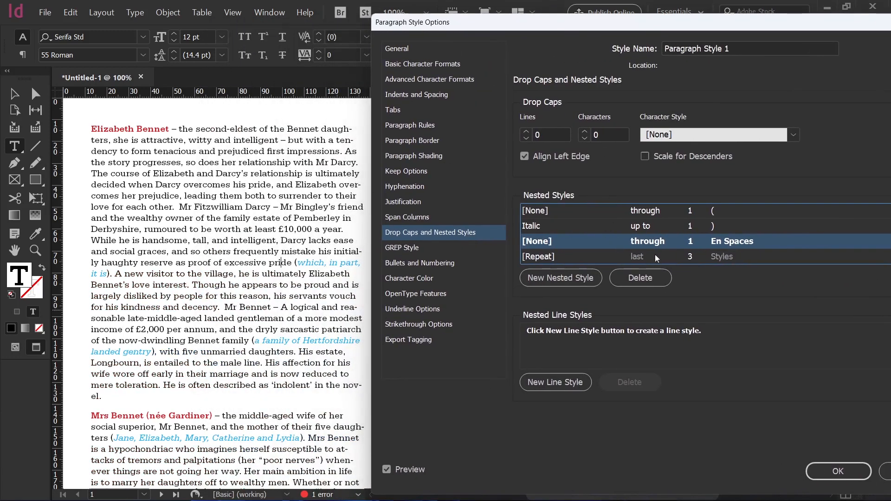
# Set the [Repeat] nested style to repeat the last 4 styles and confirm the paragraph style options.
pyautogui.click(692, 257)
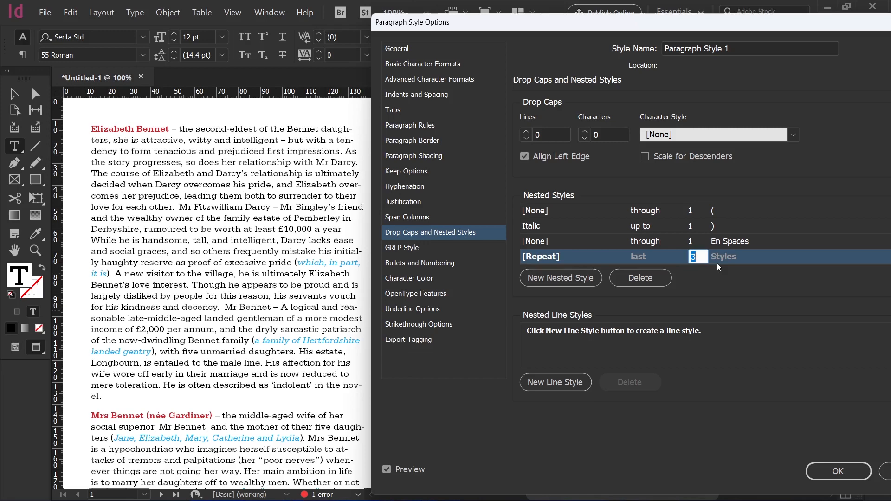
pyautogui.write('4')
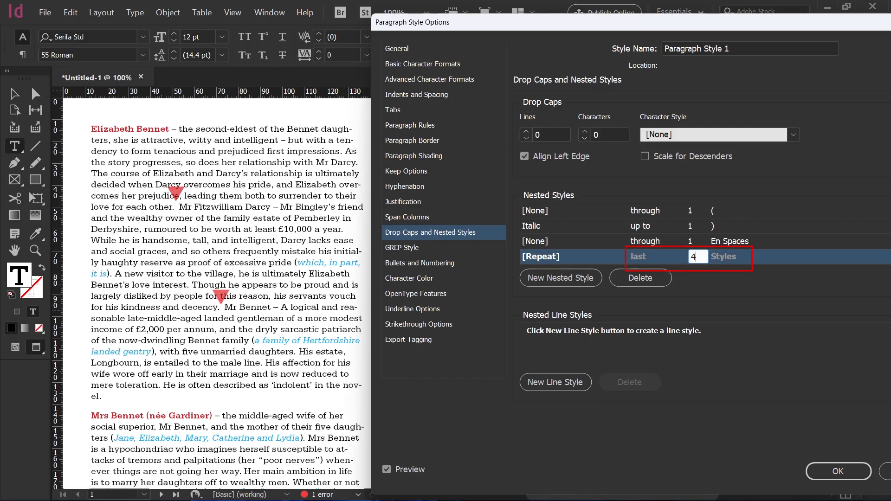
pyautogui.press('Return')
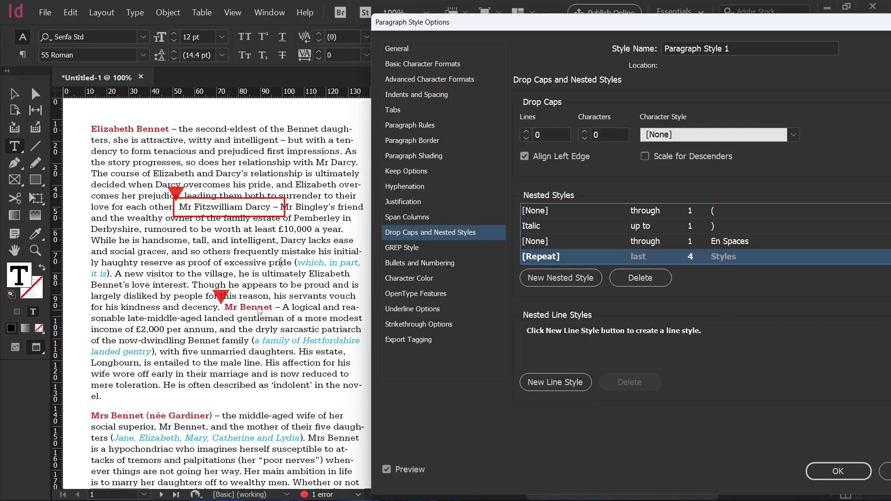
pyautogui.click(750, 213)
pyautogui.click(770, 228)
pyautogui.click(808, 240)
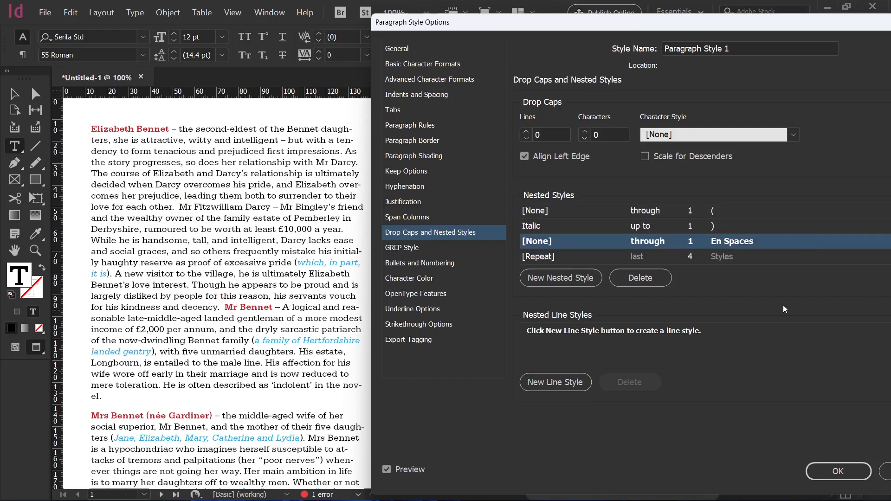
pyautogui.click(845, 470)
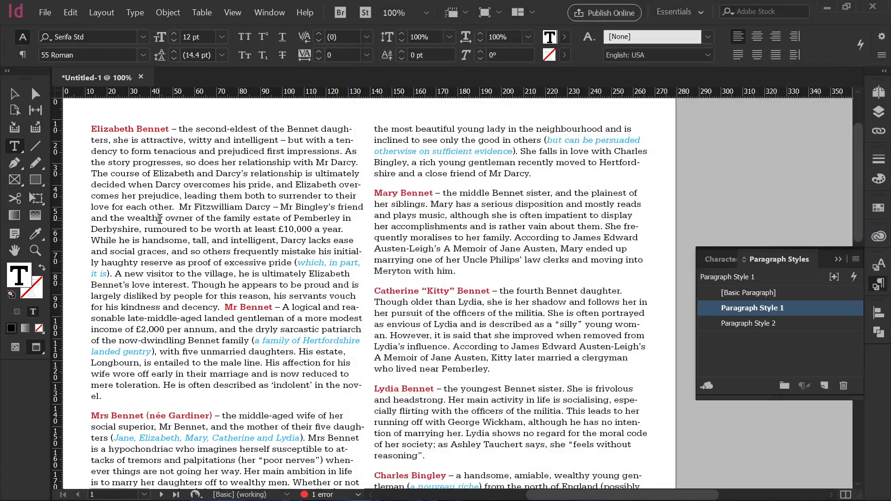
# Wrap 'so does her relationship' in the Elizabeth paragraph in parentheses.
pyautogui.moveTo(180, 207); pyautogui.dragTo(271, 207)
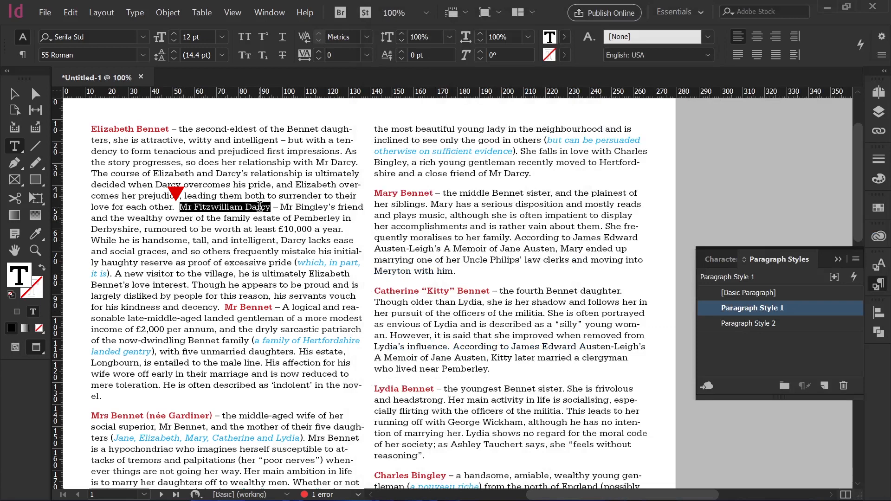
pyautogui.click(256, 251)
pyautogui.click(188, 162)
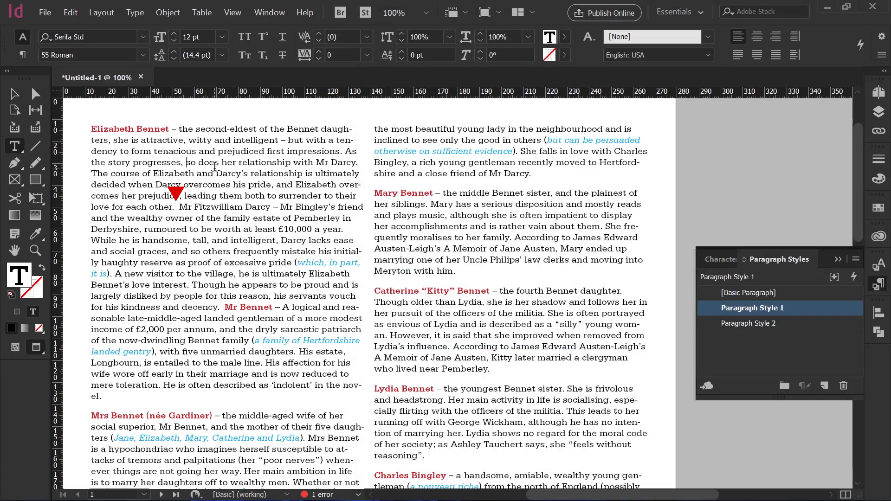
pyautogui.write('(')
pyautogui.click(291, 162)
pyautogui.write(')')
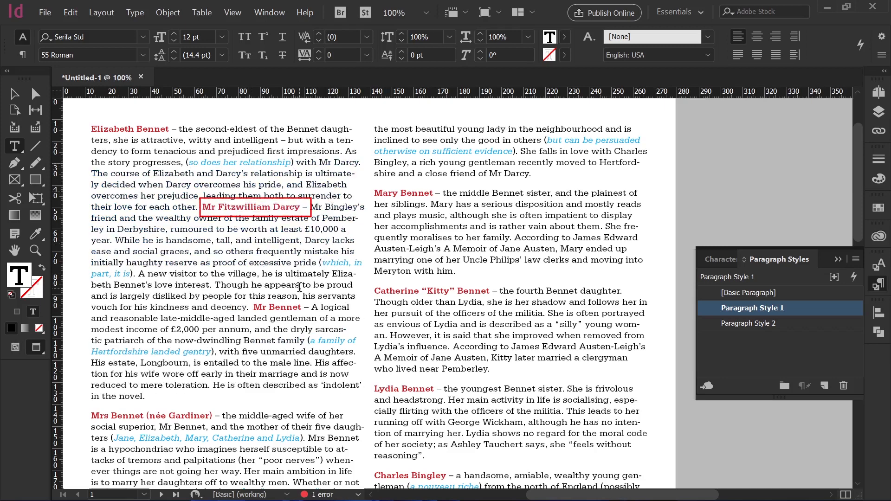
# Wrap 'Darcy's relationship' in parentheses.
pyautogui.click(217, 173)
pyautogui.write('(')
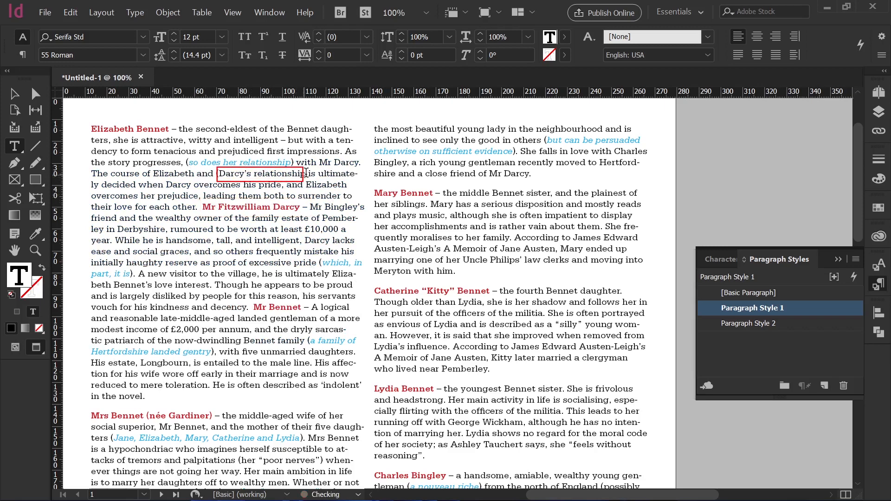
pyautogui.write(')')
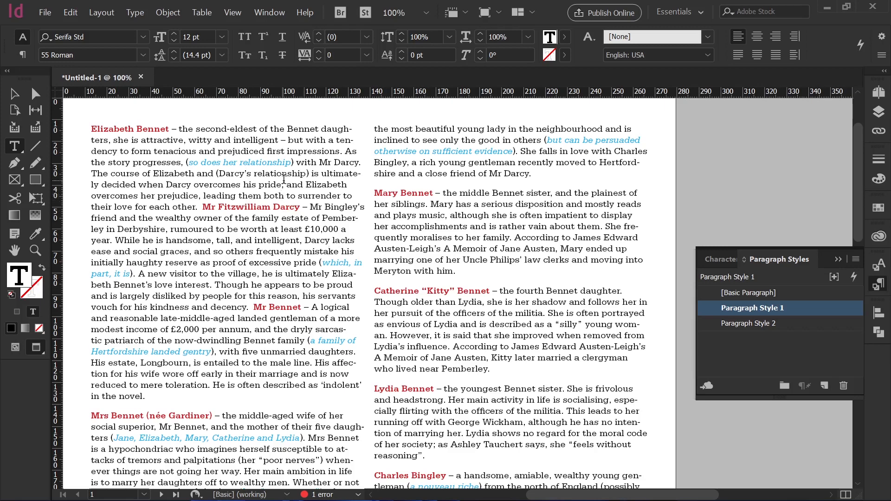
# Undo the parentheses added around 'Darcy's relationship'.
pyautogui.hotkey('ctrl', 'z')
pyautogui.hotkey('ctrl', 'z')
pyautogui.hotkey('ctrl', 'z')
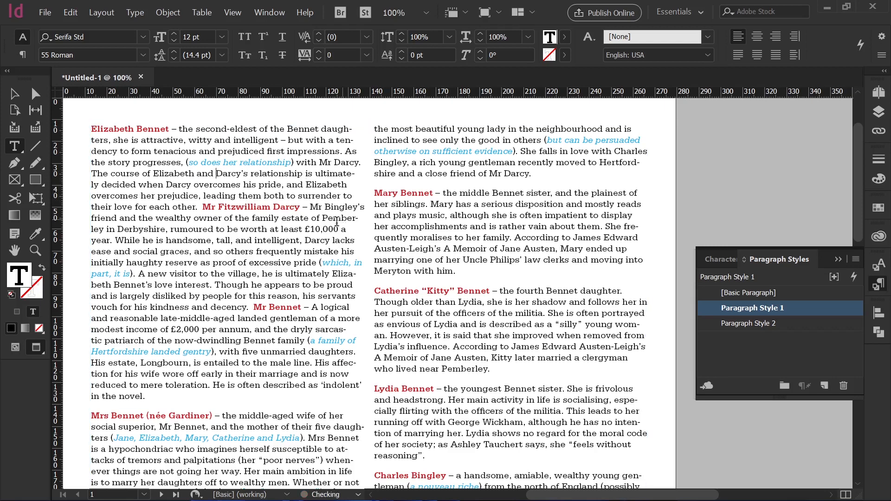